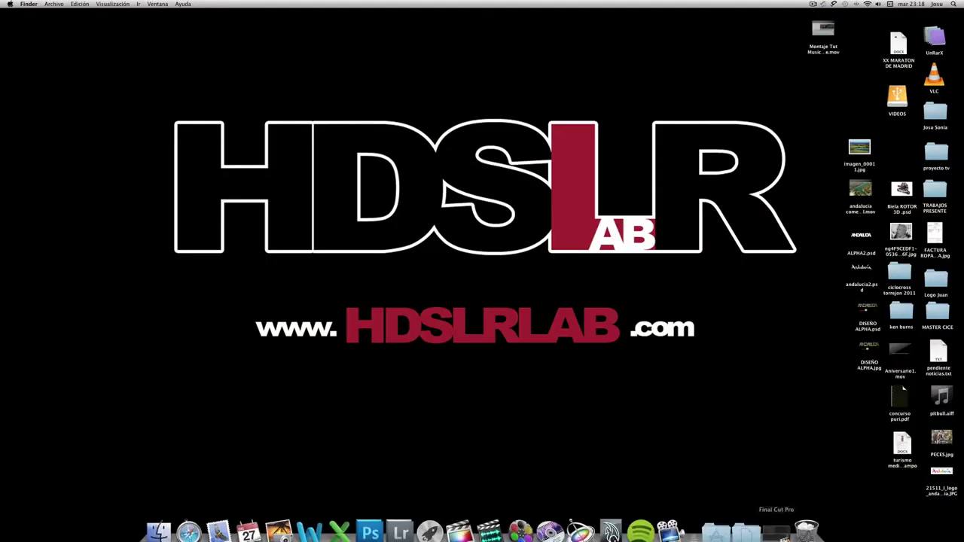
Step: View the reference design image, then close its preview
double_click(869, 345)
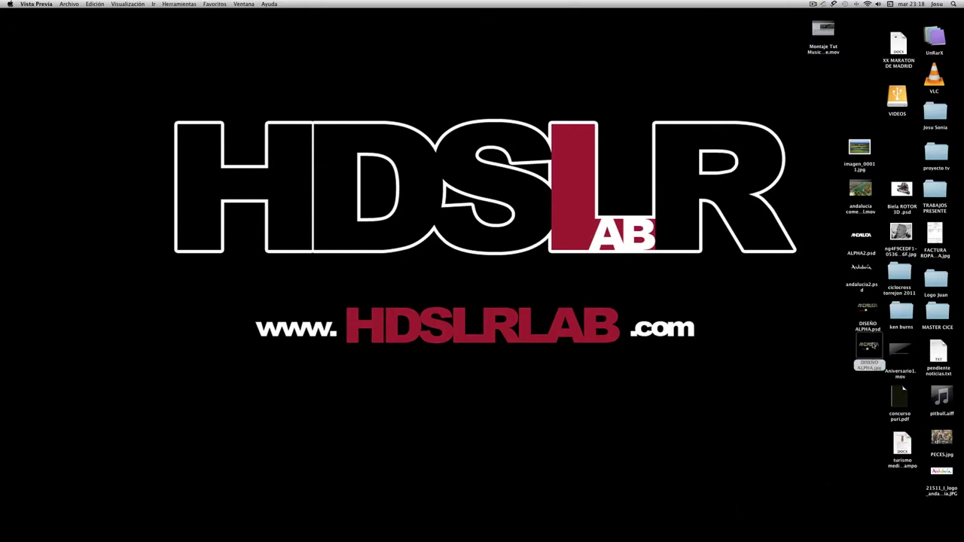
drag(342, 21, 402, 27)
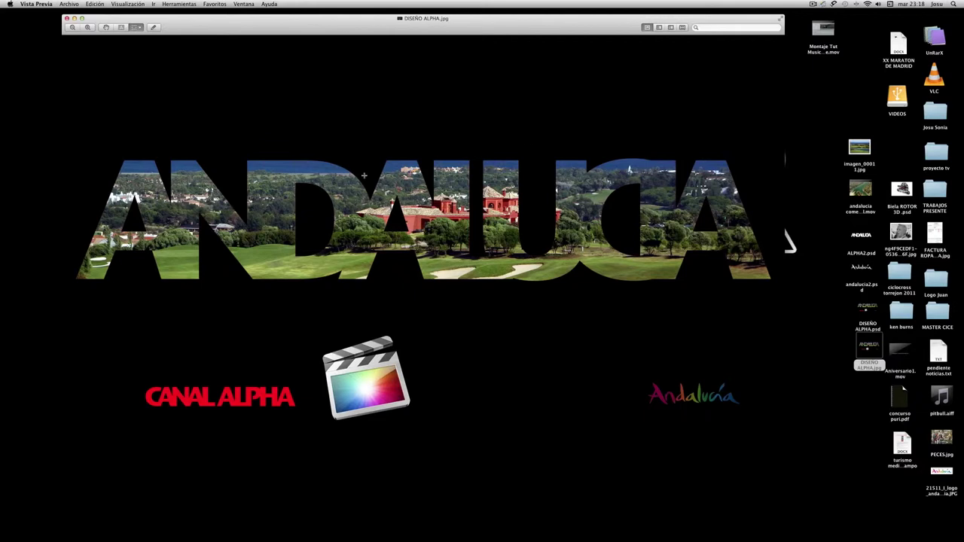
click(67, 18)
Step: In Photoshop, create a new 1920 × 1080 px document at 72 pixels per inch
mouse_move(400, 536)
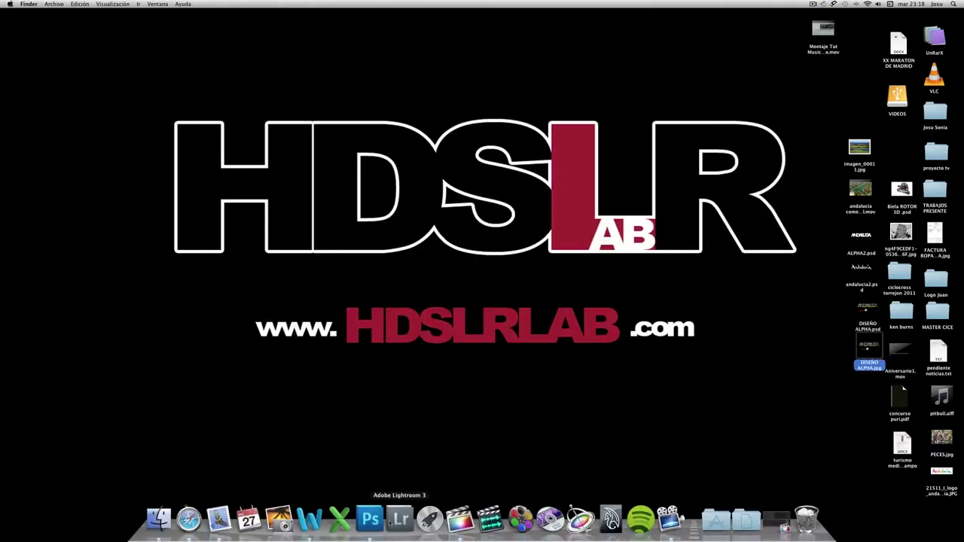
click(370, 520)
click(66, 4)
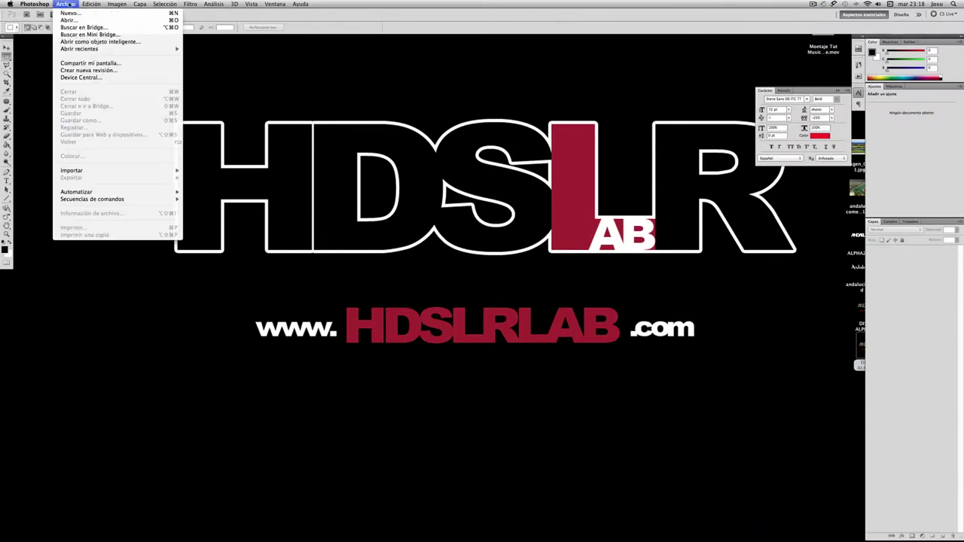
click(70, 13)
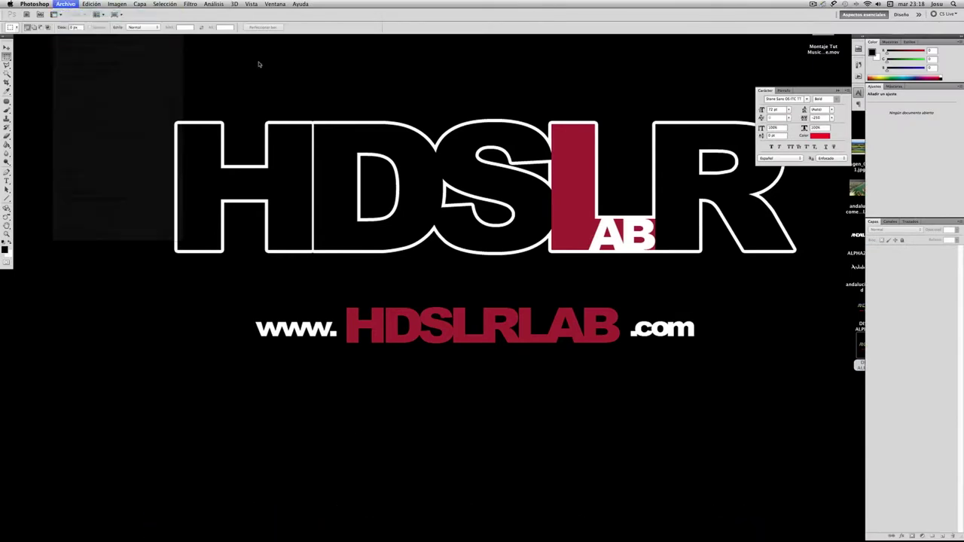
double_click(435, 249)
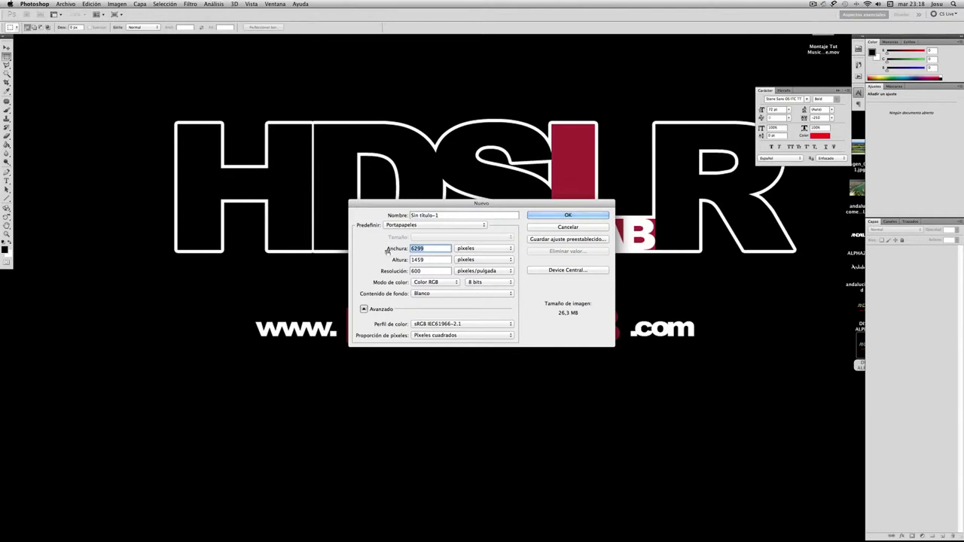
text(1920)
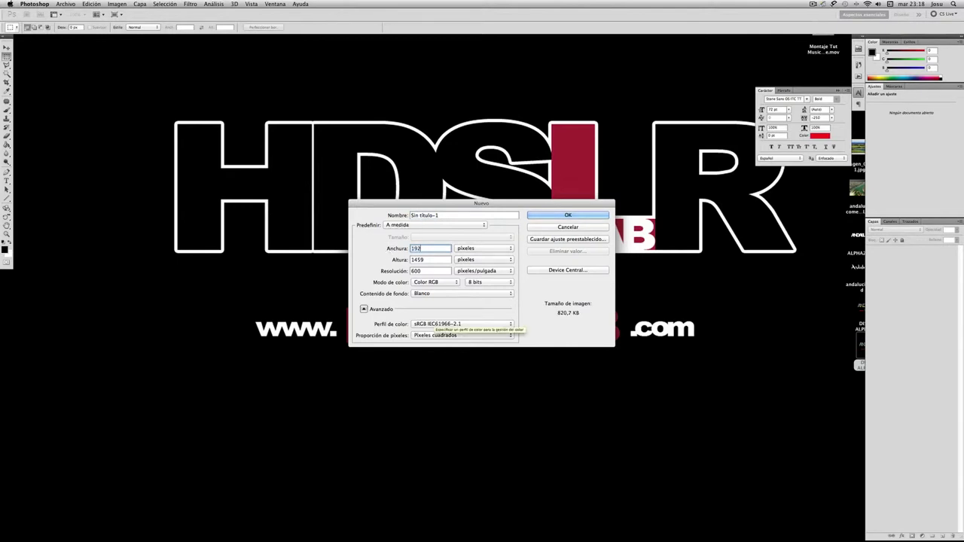
key(Tab)
text(10)
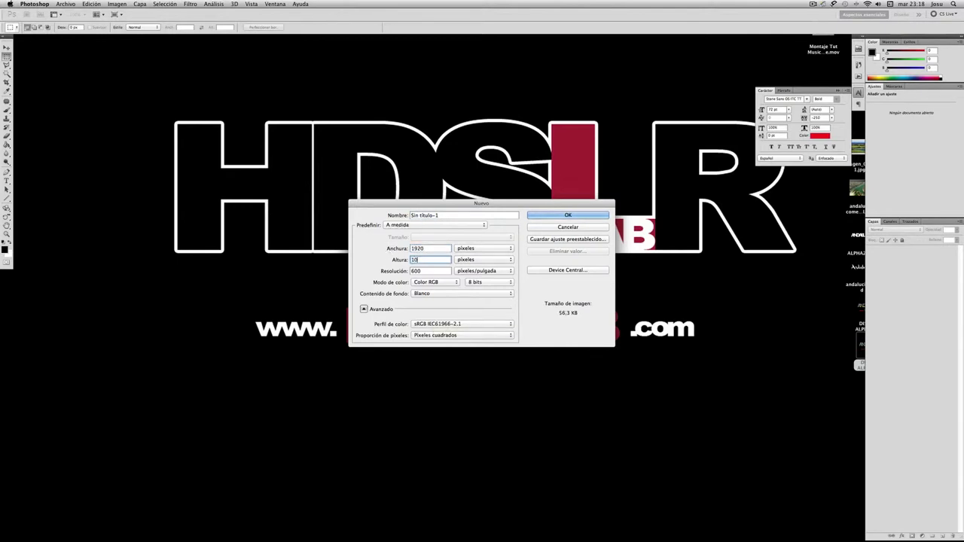
text(80)
key(Tab)
text(72)
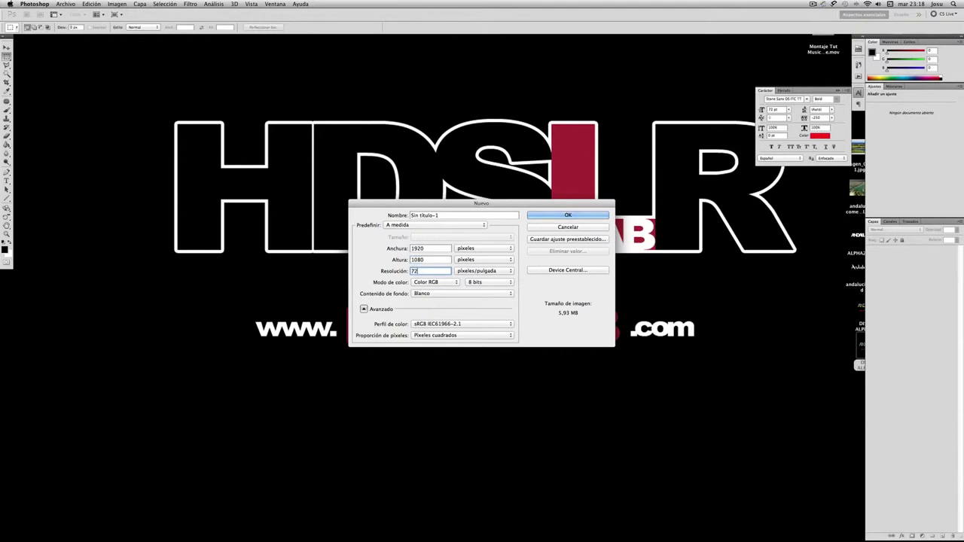
key(Return)
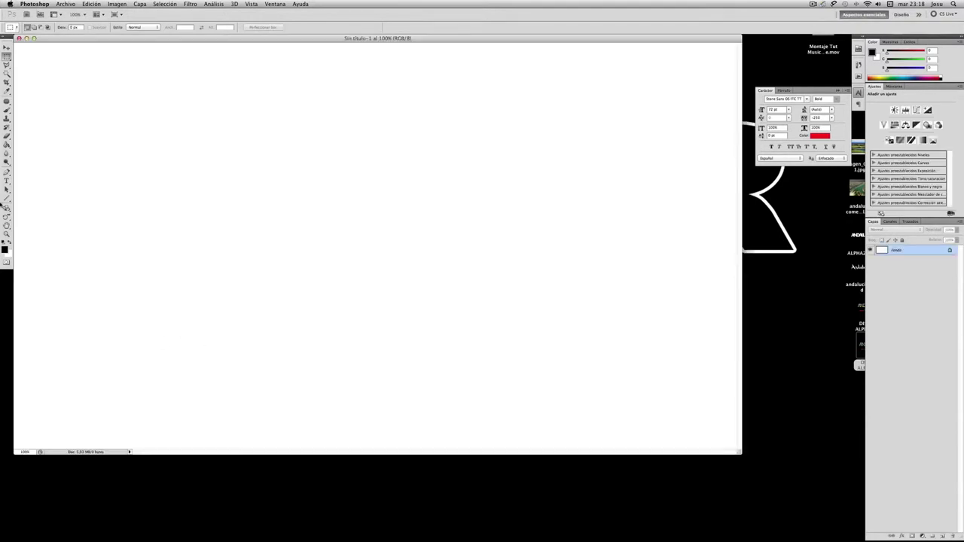
Step: Fill the canvas black with the Paint Bucket and type ANDALUCIA in a paragraph text box
click(6, 145)
click(160, 167)
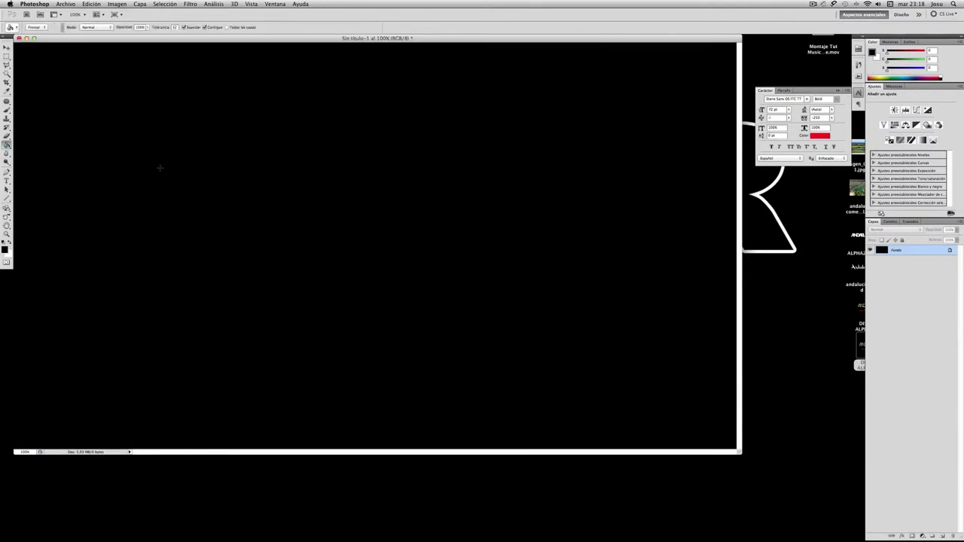
click(7, 180)
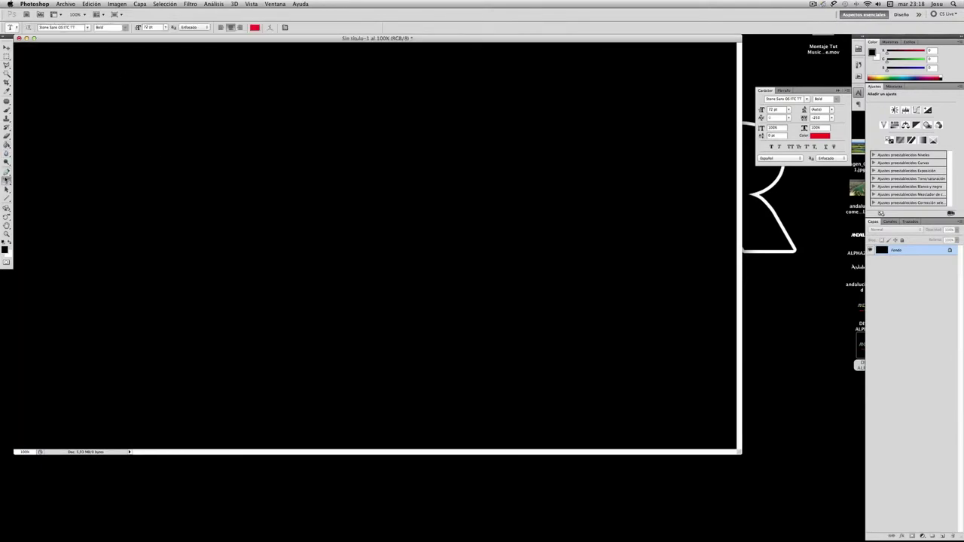
drag(42, 61, 705, 431)
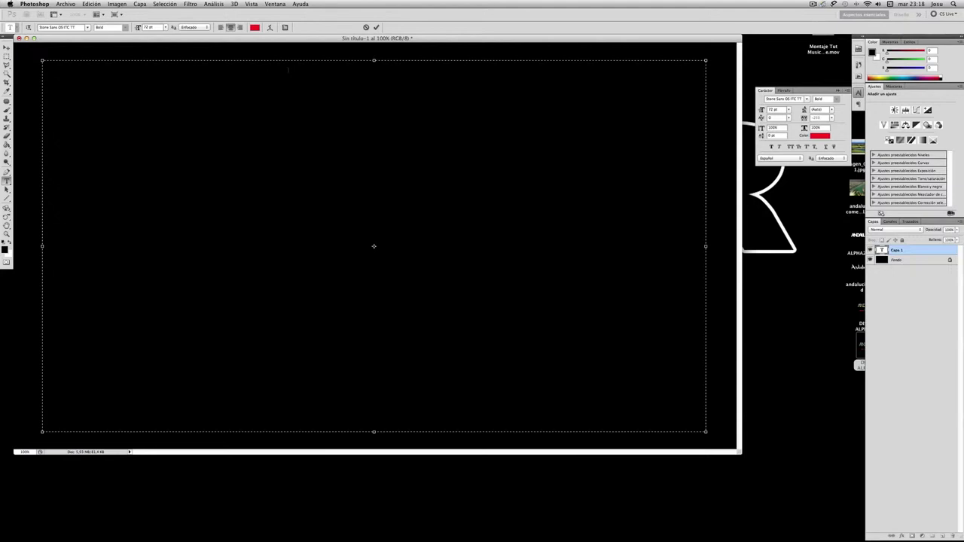
text(ANDALUCIA)
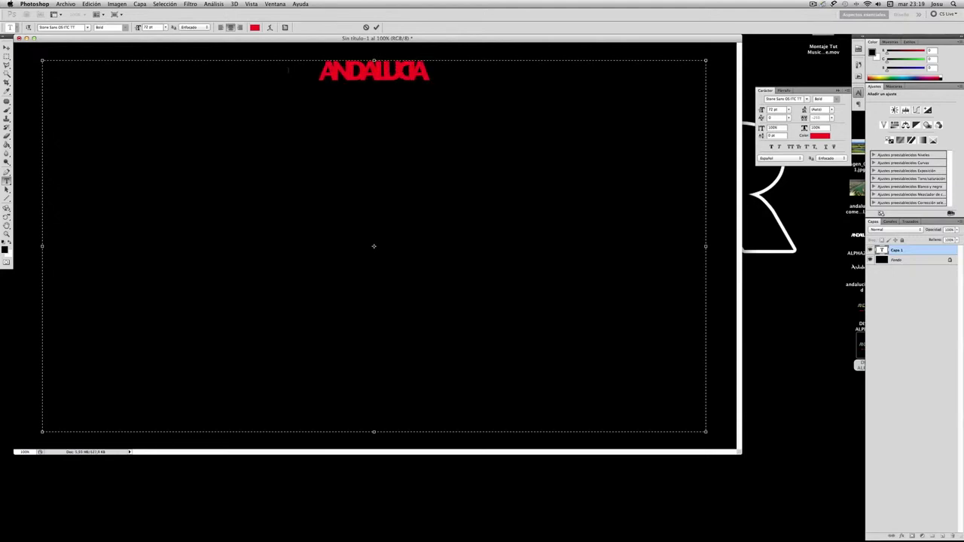
key(shift+Left)
key(shift+Left)
key(shift+Left)
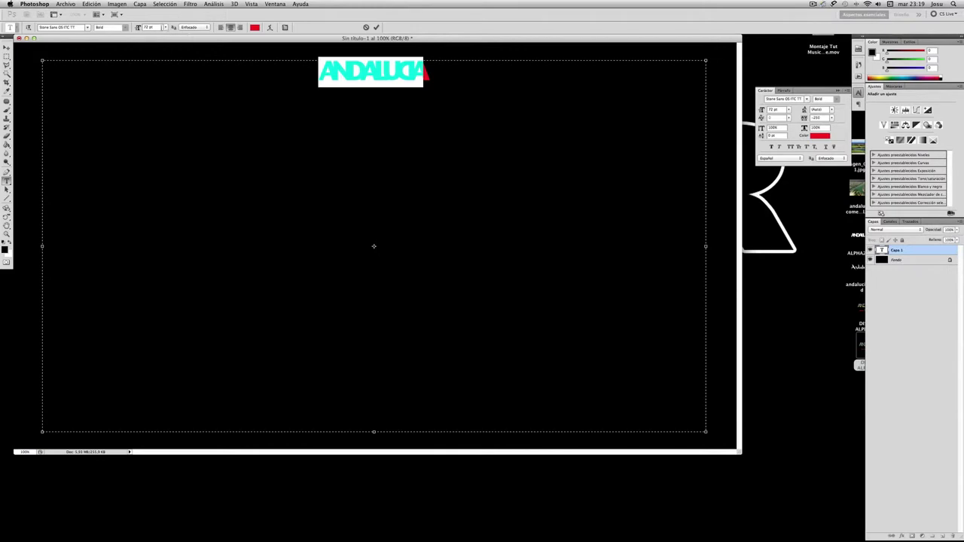
Step: Set ANDALUCIA to 450 pt, widen the text box, join it onto one line and commit it
text(450)
key(Return)
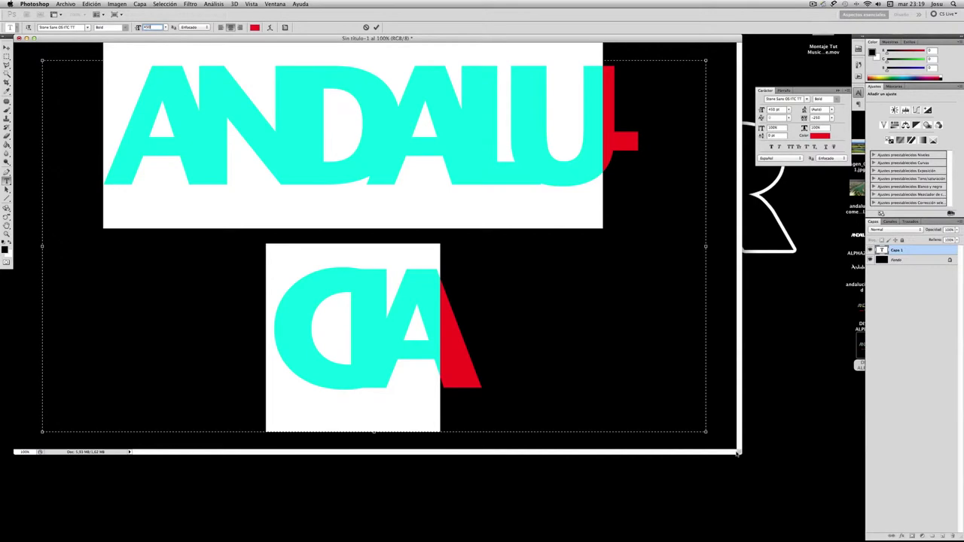
drag(743, 456, 835, 526)
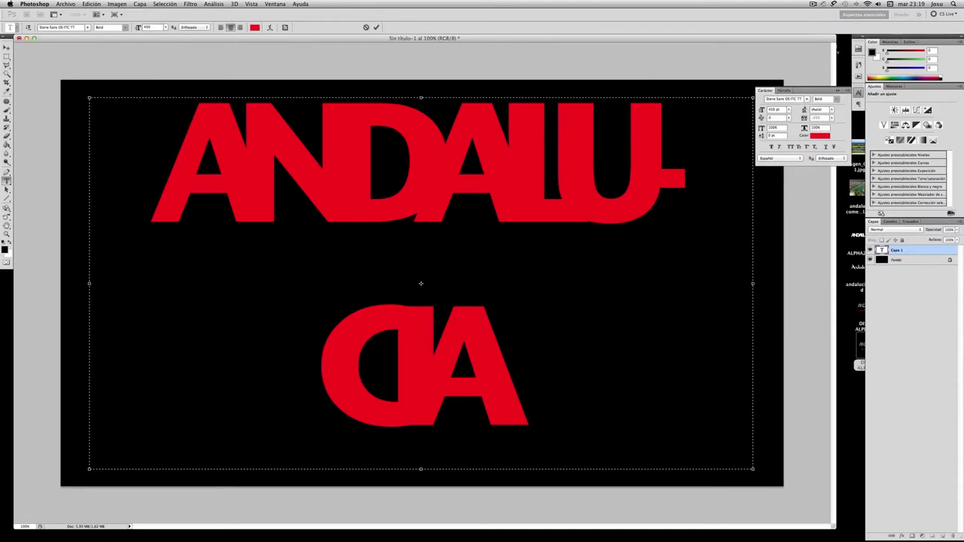
drag(752, 283, 784, 284)
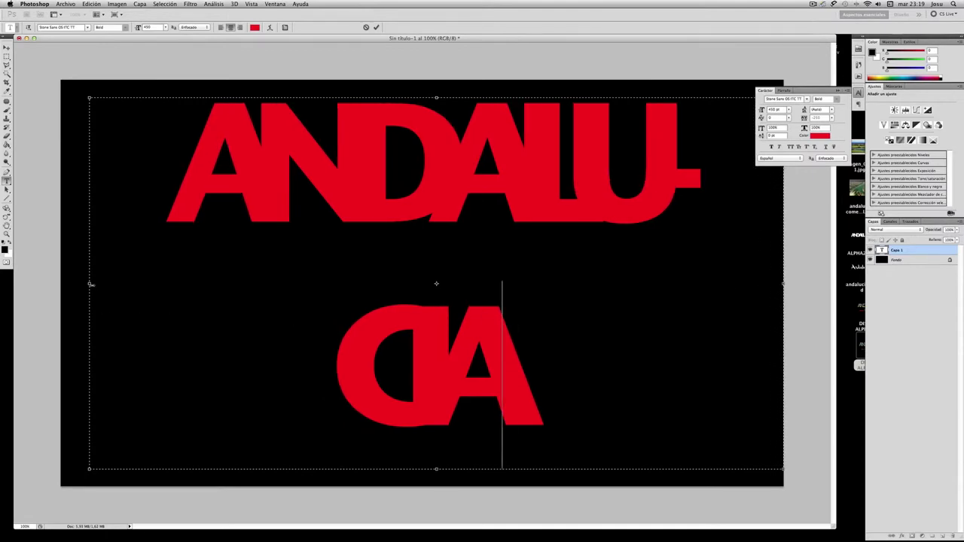
click(86, 285)
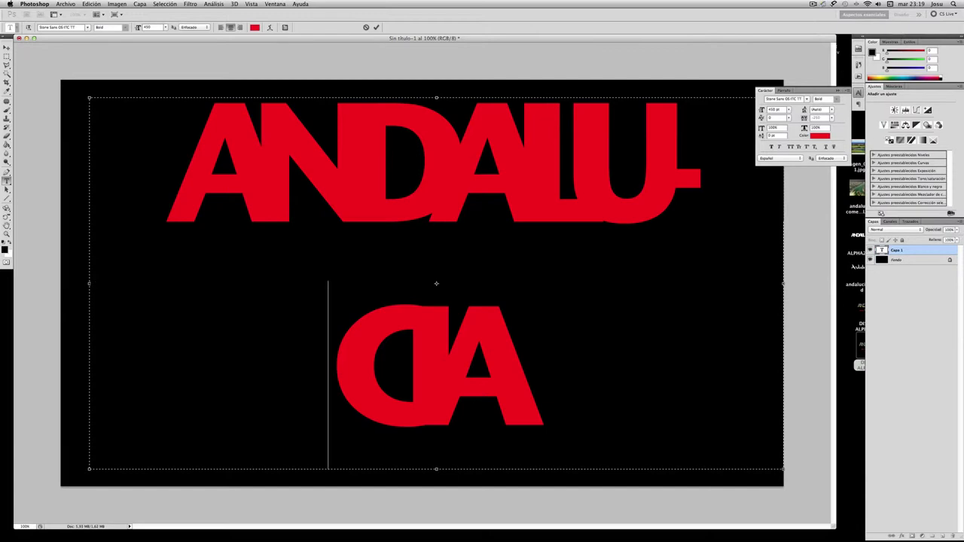
key(BackSpace)
key(BackSpace)
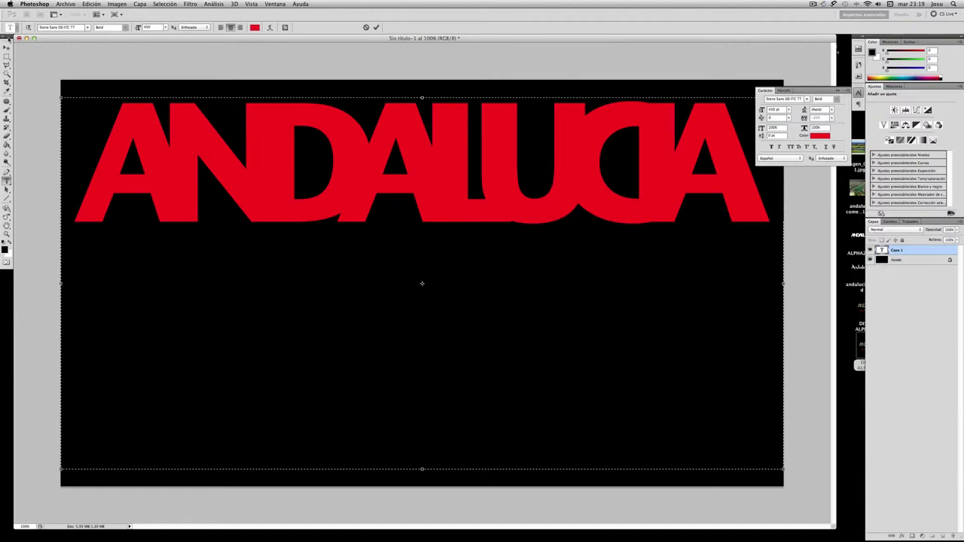
click(6, 47)
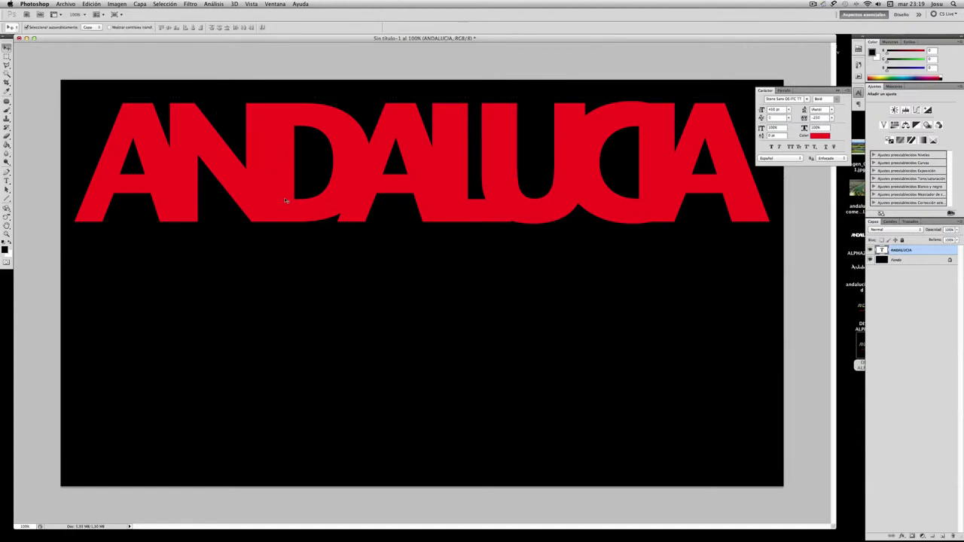
Step: Move ANDALUCIA toward the centre, rasterize it, and delete the red letters, keeping their selection
mouse_move(279, 177)
mouse_down()
mouse_move(286, 273)
mouse_move(283, 265)
mouse_up()
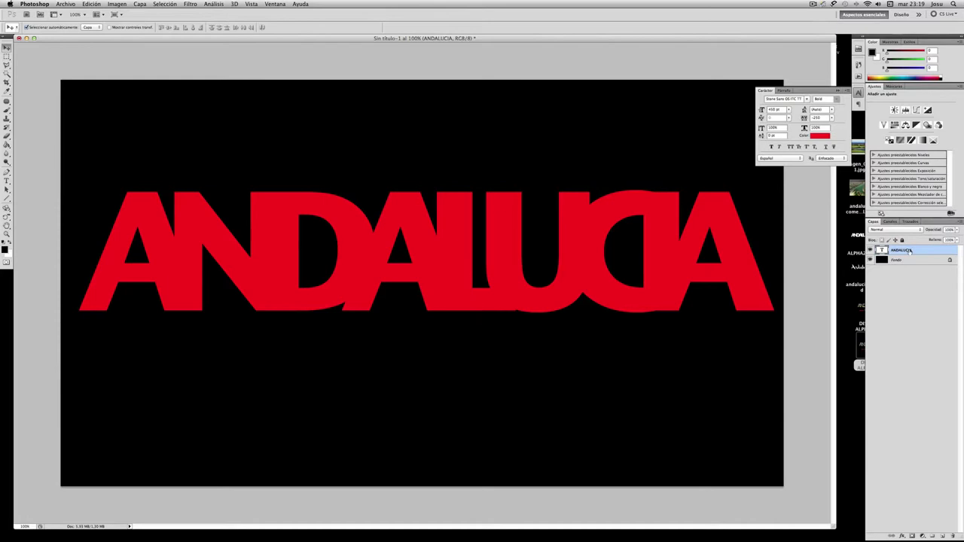
right_click(910, 251)
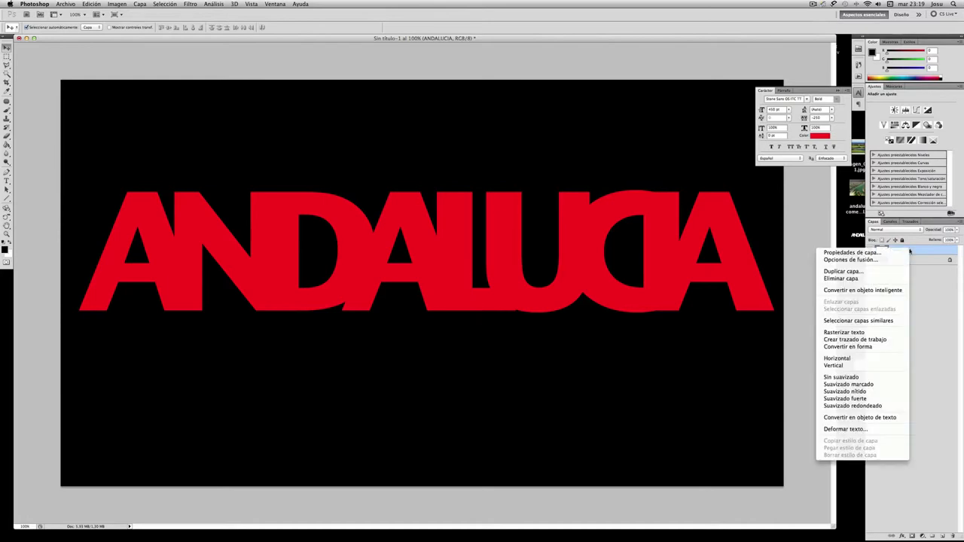
click(888, 333)
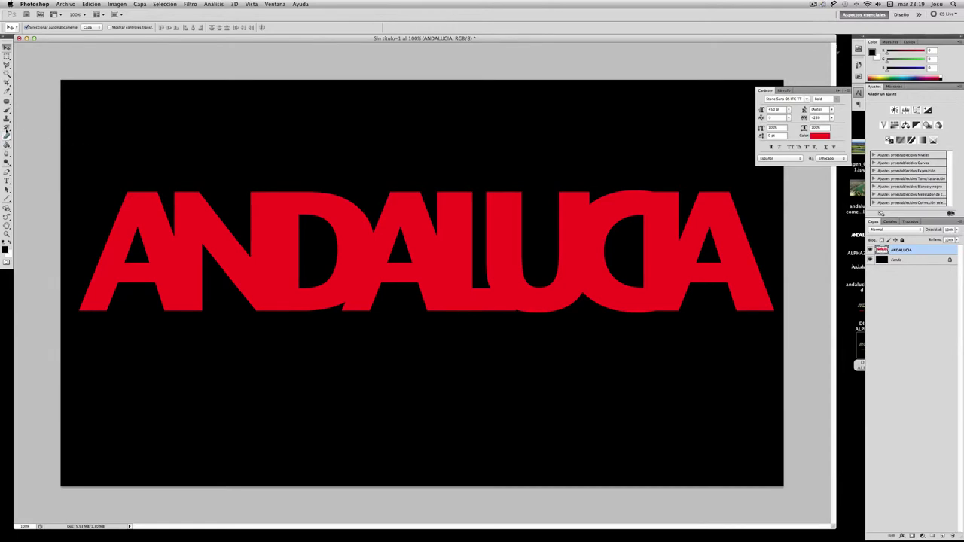
click(7, 74)
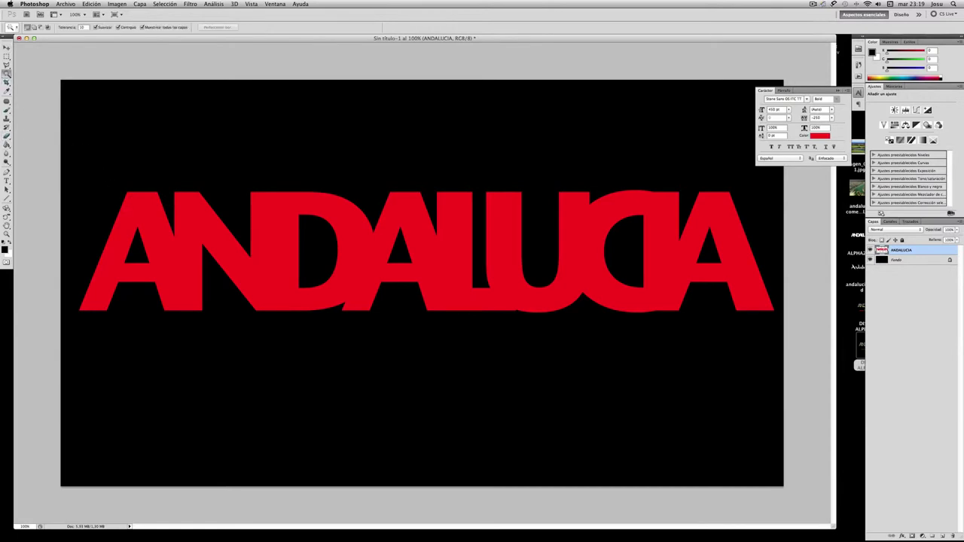
click(135, 211)
key(Delete)
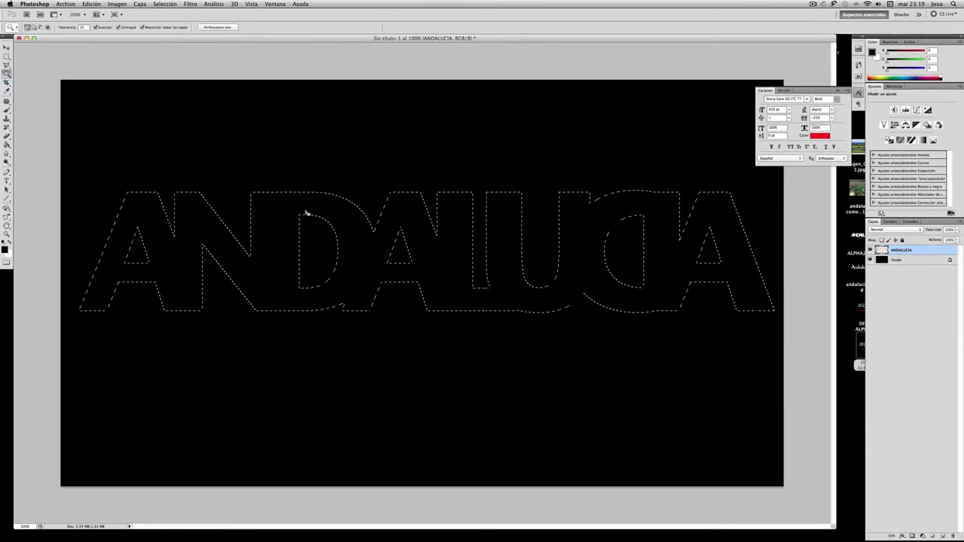
Step: Convert the Fondo background into editable Capa 0 and open Save As
double_click(935, 260)
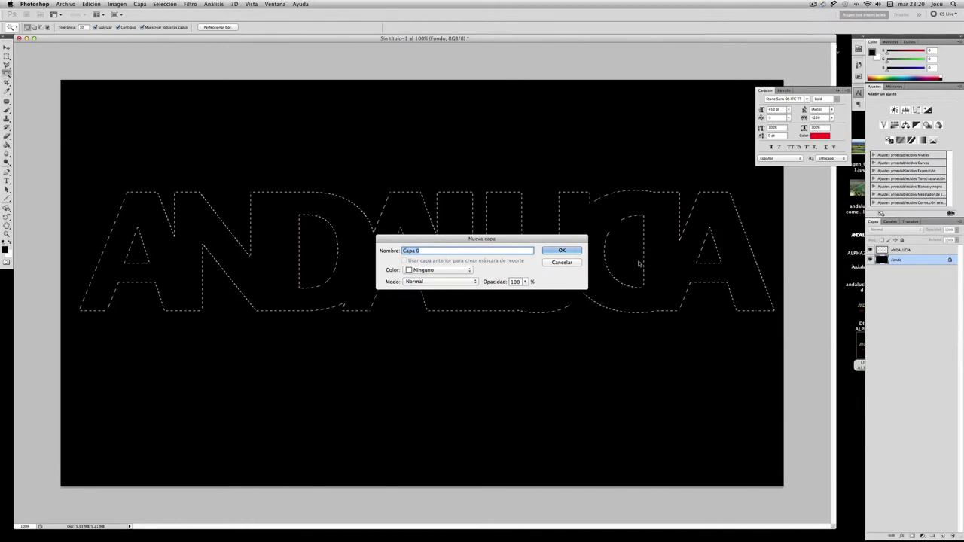
click(556, 251)
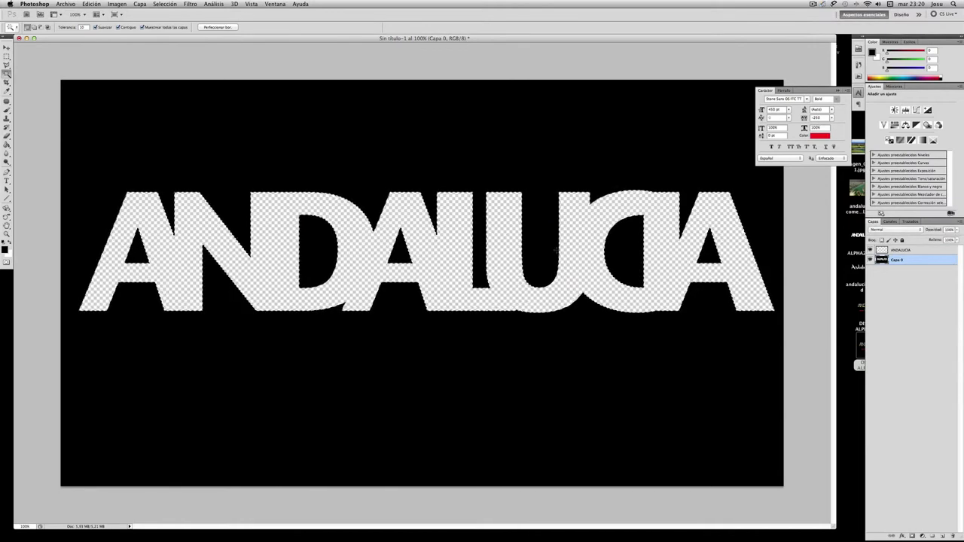
click(66, 4)
click(88, 115)
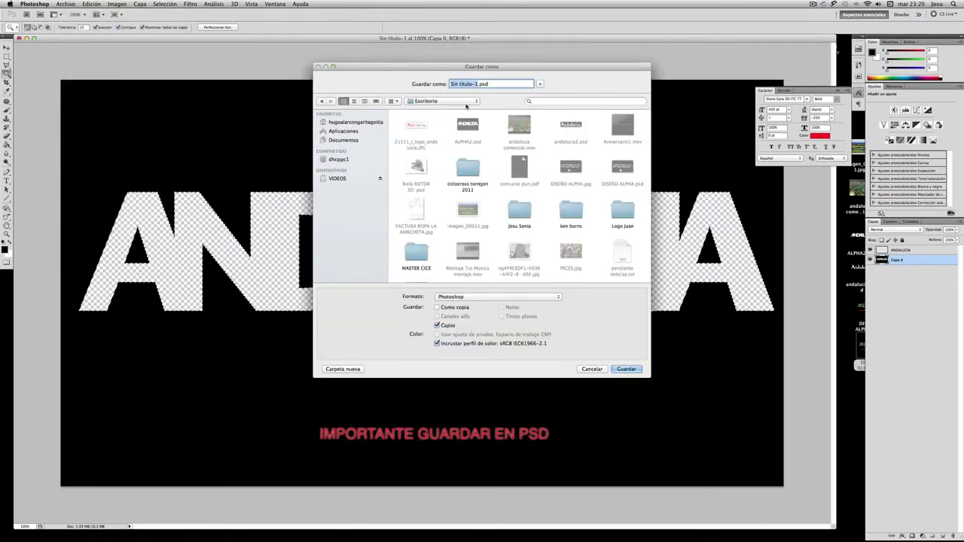
Step: Save as layered ANDALUCIA ALPHA.psd, accepting Maximize Compatibility
text(ANDALU)
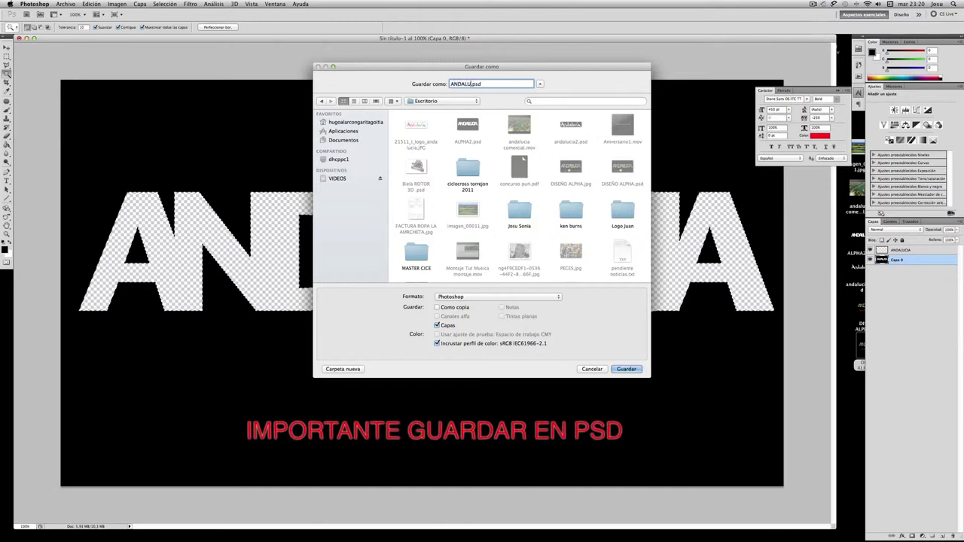
text(CIA ALP)
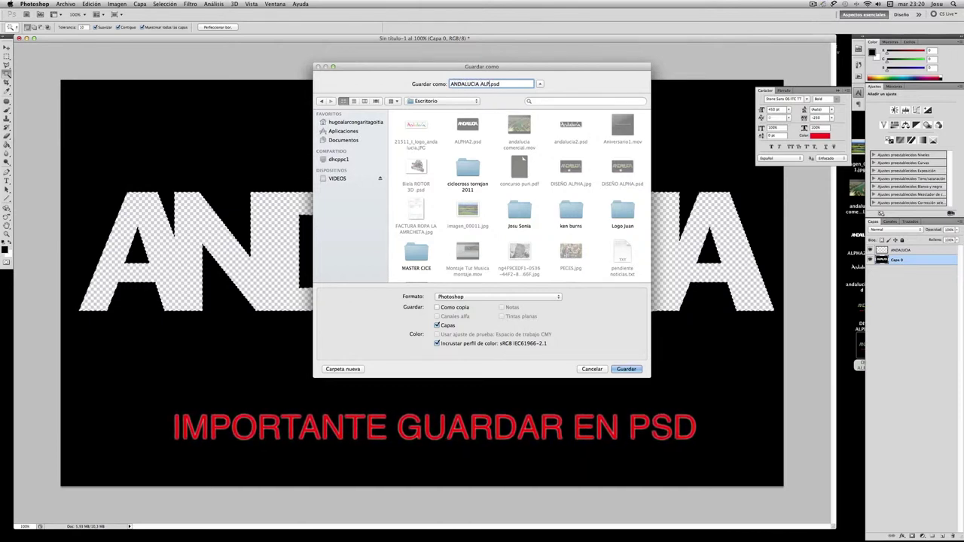
text(HA)
key(Return)
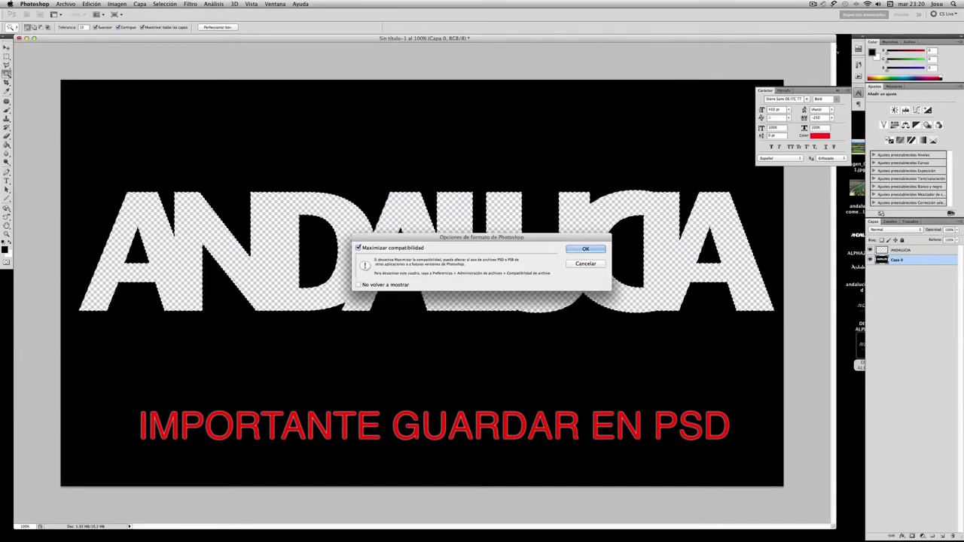
key(Return)
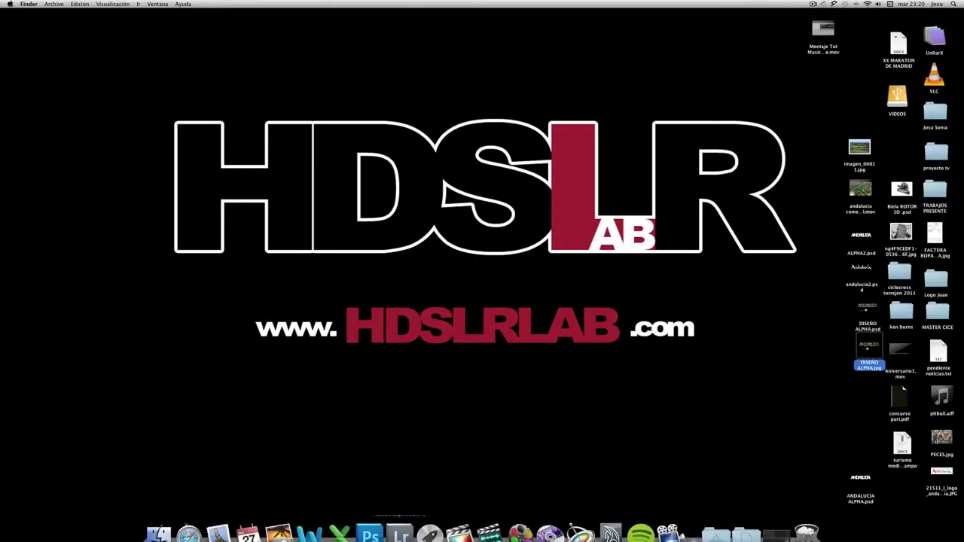
Step: Launch Final Cut Pro from the Dock
click(459, 518)
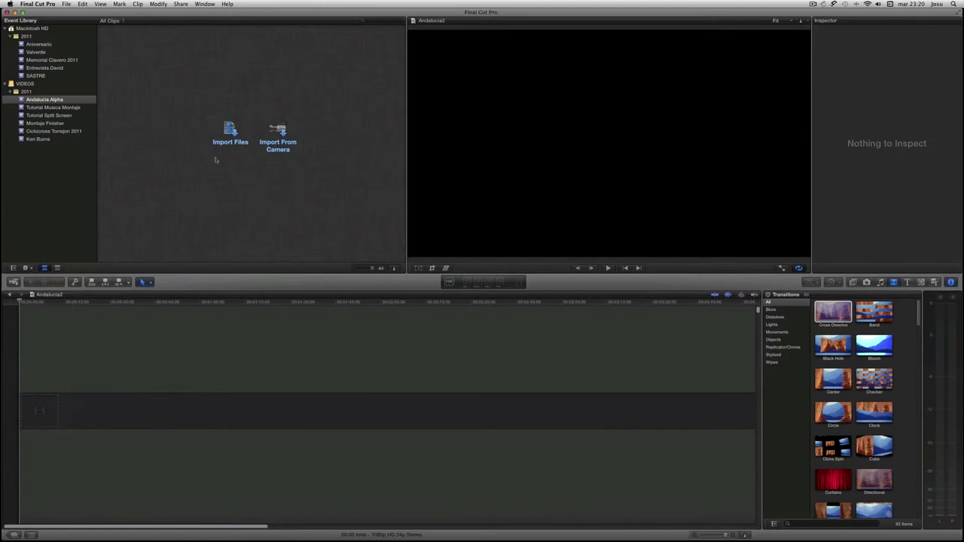
Step: Import ANDALUCIA ALPHA.psd into the Andalucia Alpha event
click(230, 138)
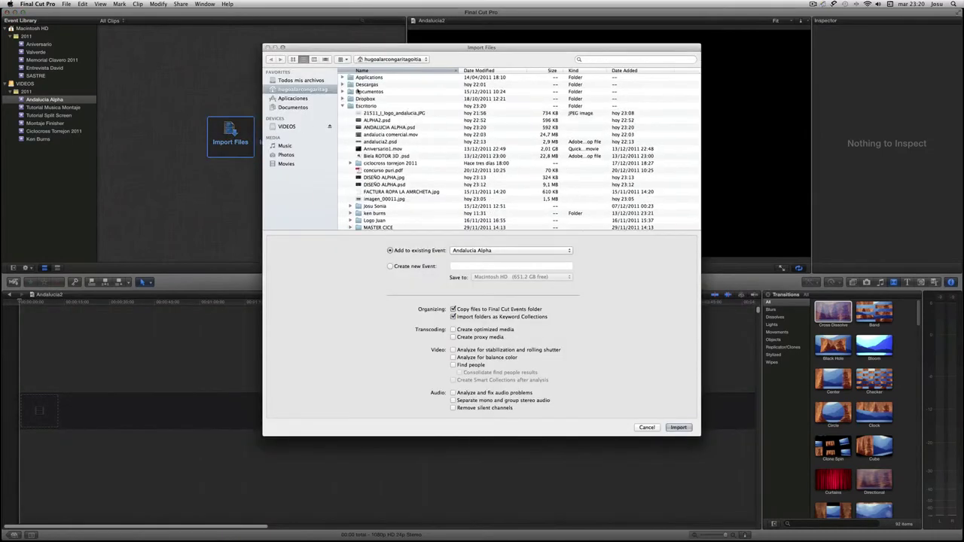
click(407, 128)
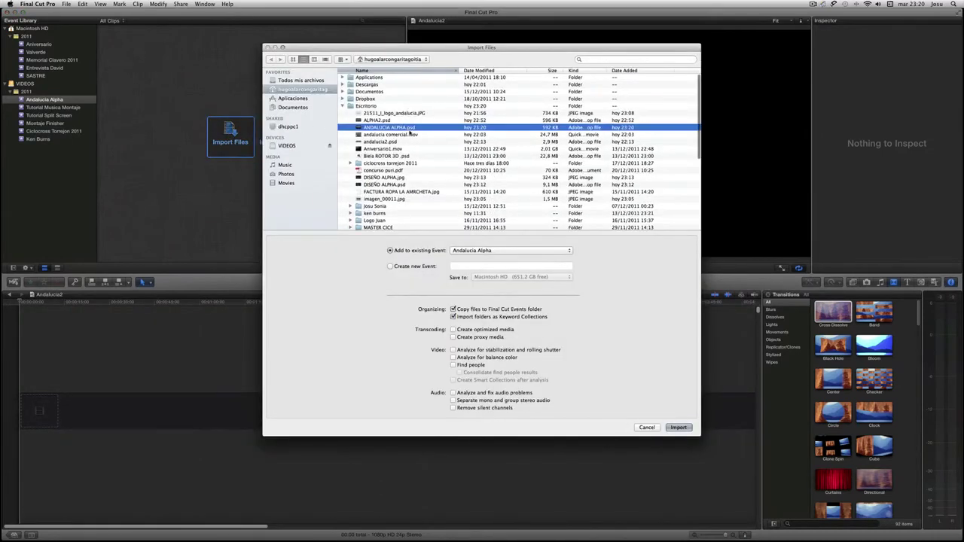
click(669, 427)
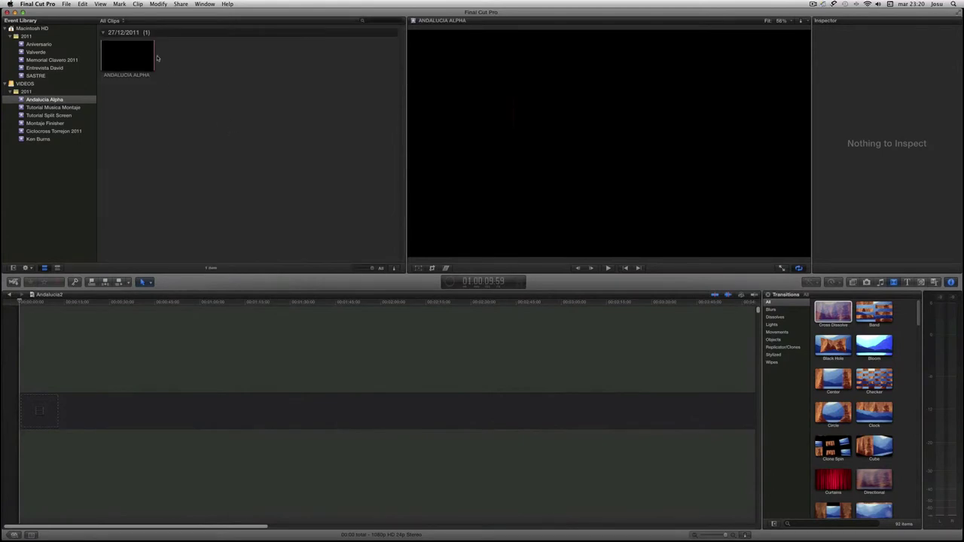
Step: Import andalucia comercial.mov via File > Import > Files and select that clip
click(66, 4)
mouse_move(97, 79)
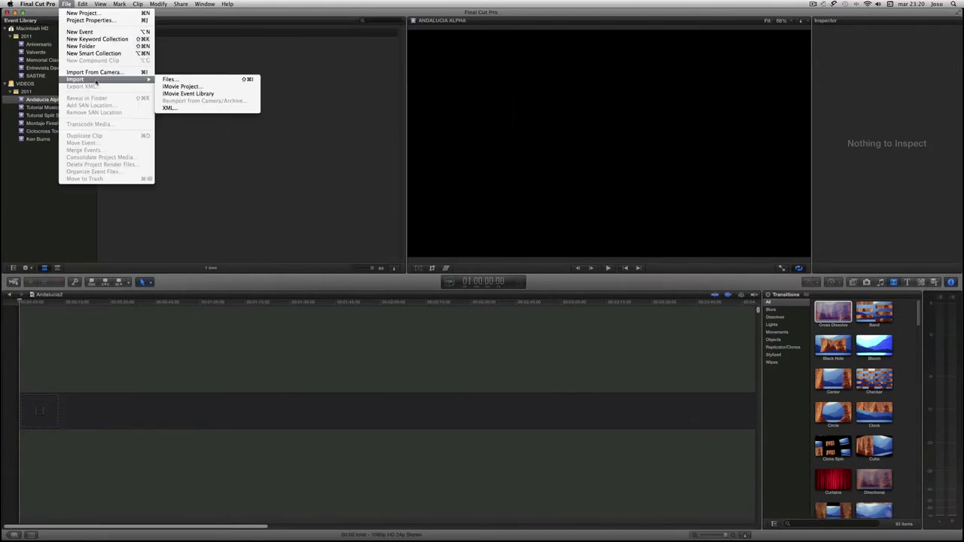
click(168, 79)
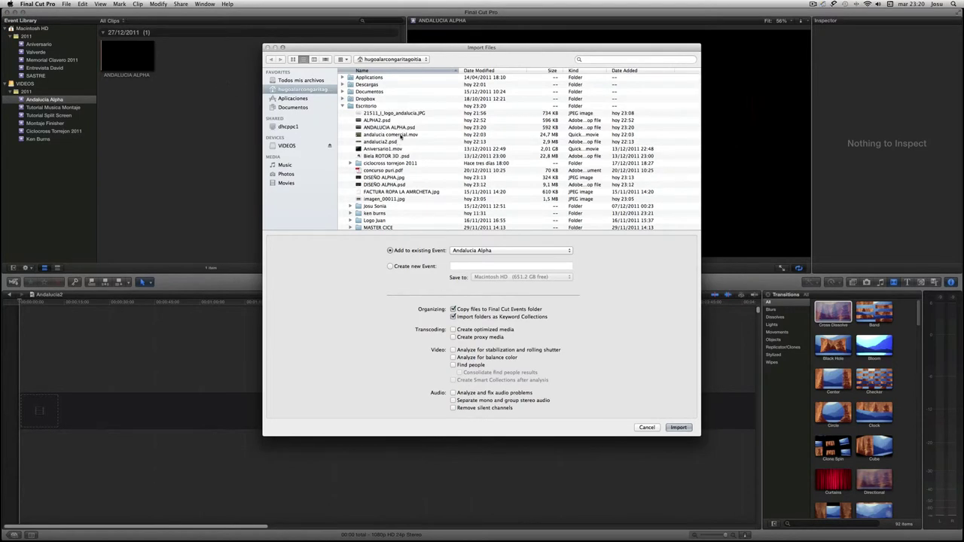
click(400, 135)
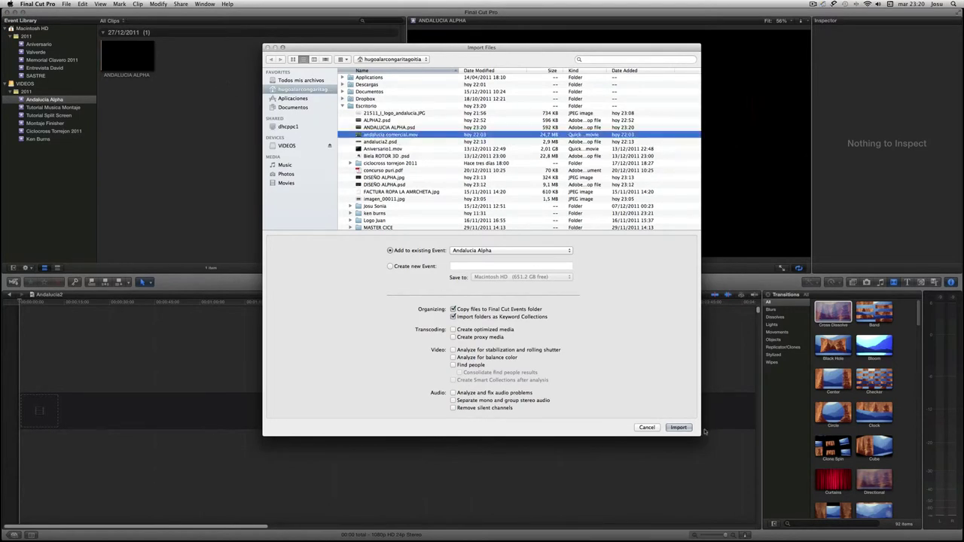
key(Return)
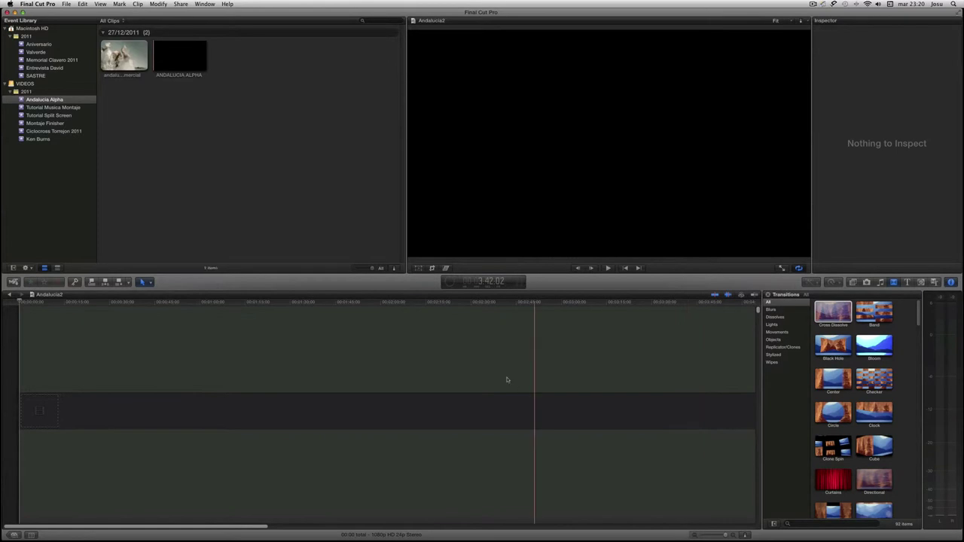
click(234, 143)
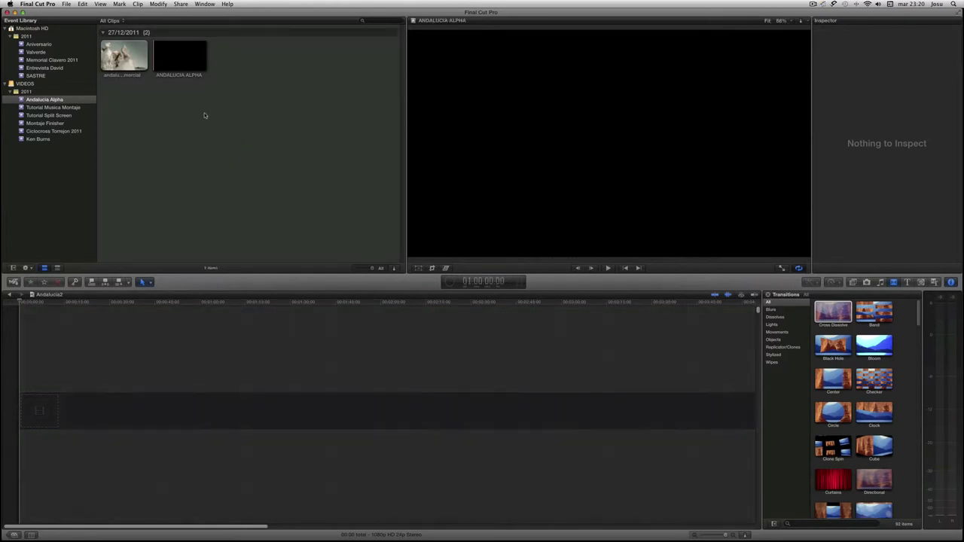
click(138, 63)
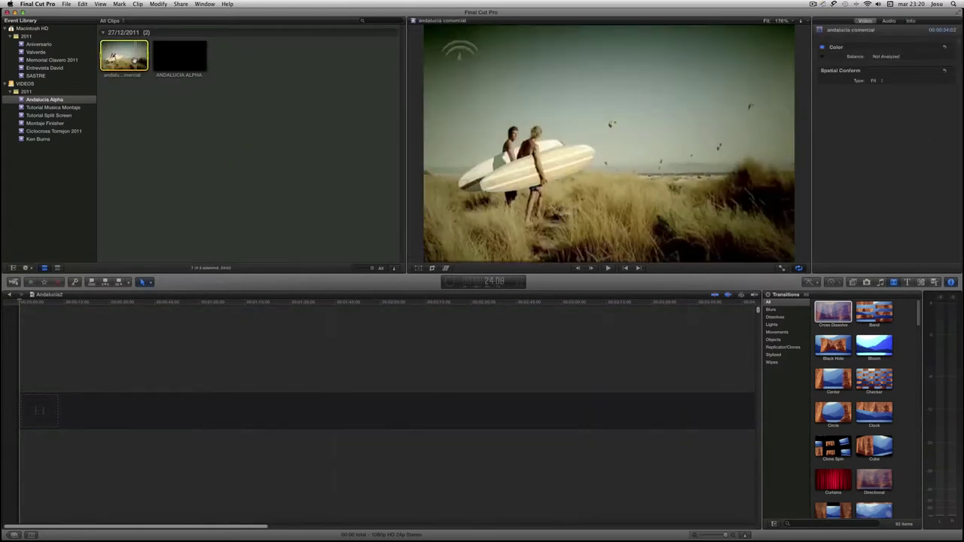
Step: Append the video, connect ANDALUCIA ALPHA above it at the start, and stretch it to the video's end
key(e)
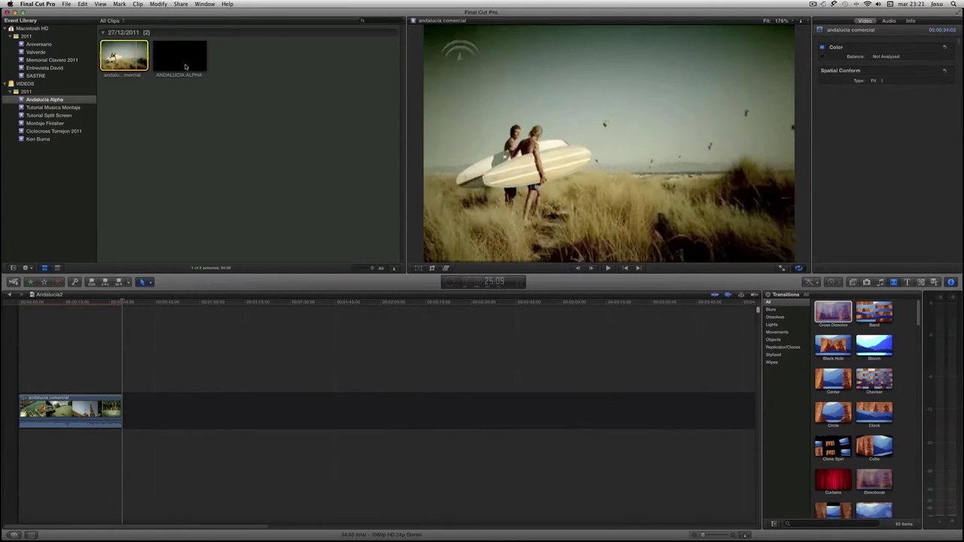
click(183, 66)
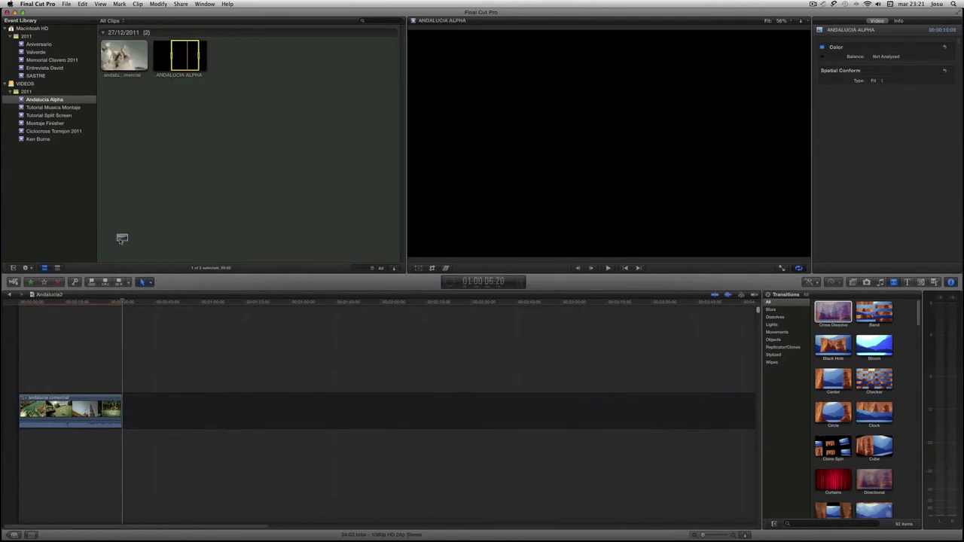
drag(97, 281, 22, 375)
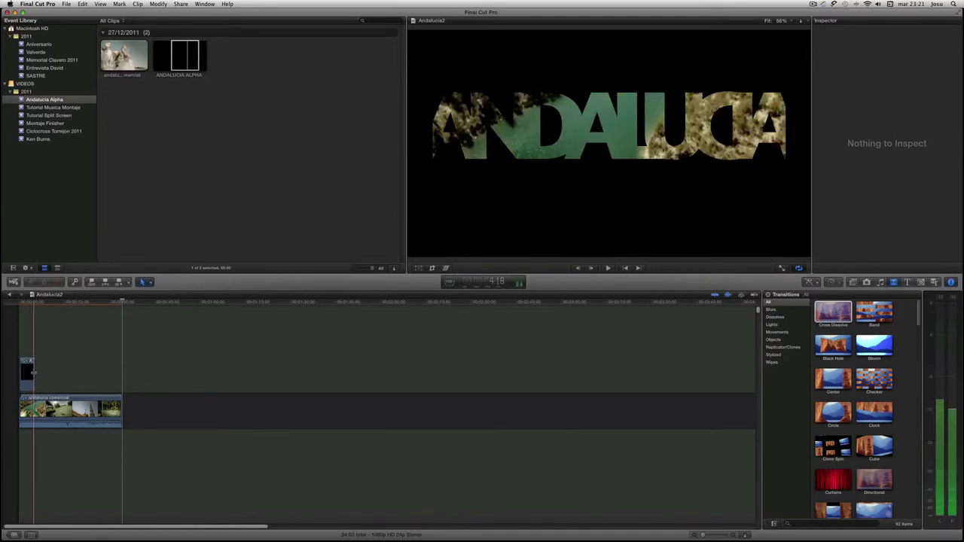
drag(30, 374, 120, 373)
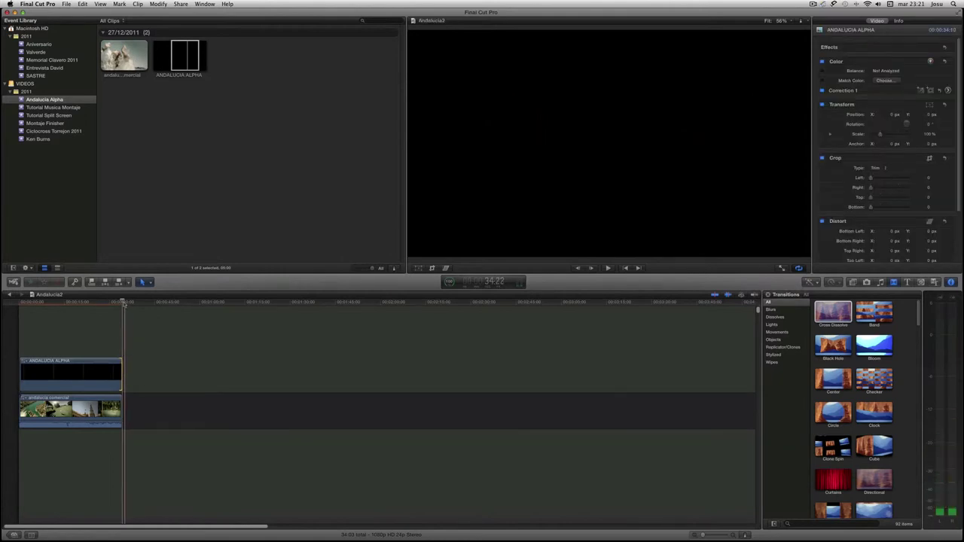
key(Home)
key(space)
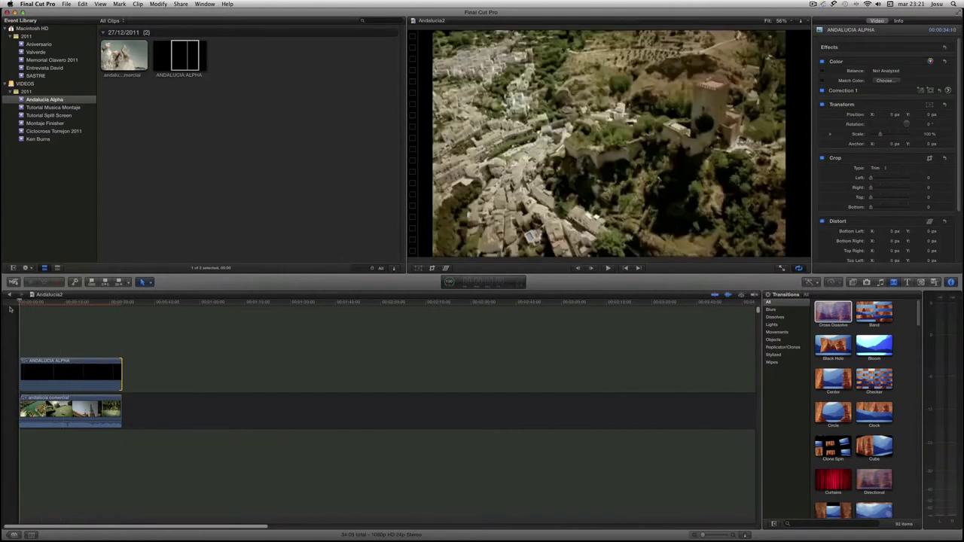
key(space)
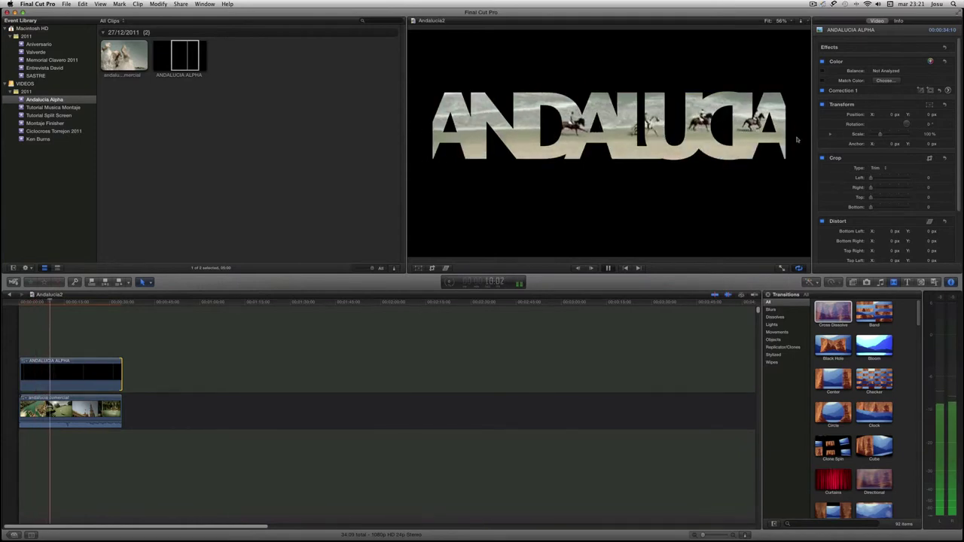
key(space)
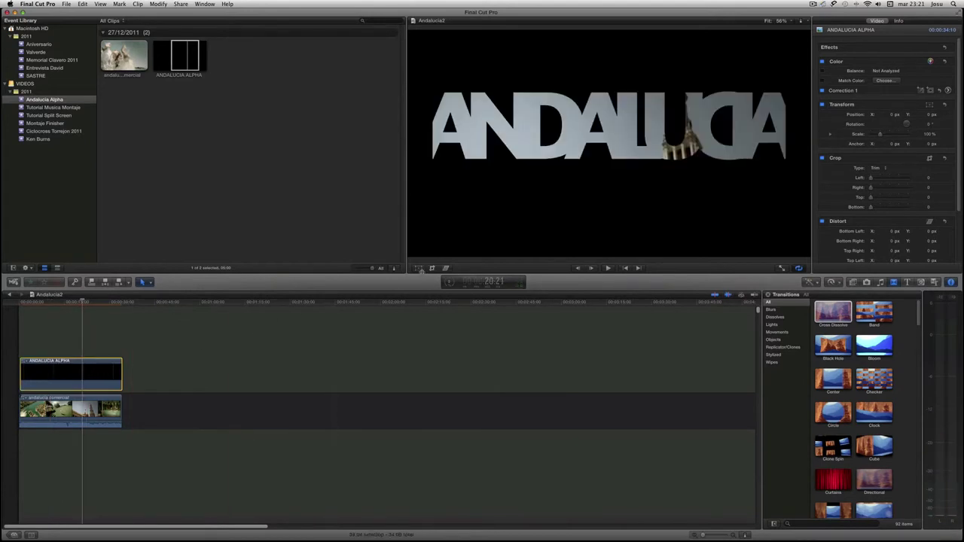
Step: Adjust the title with Transform handles, nudging it to X −1.5 px, then play from the start
click(419, 269)
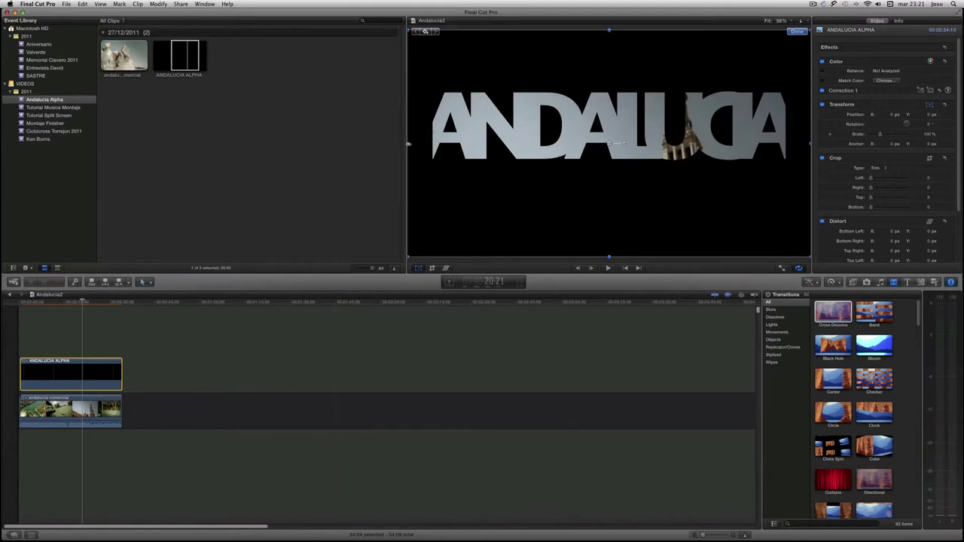
drag(408, 144, 426, 143)
drag(610, 143, 605, 143)
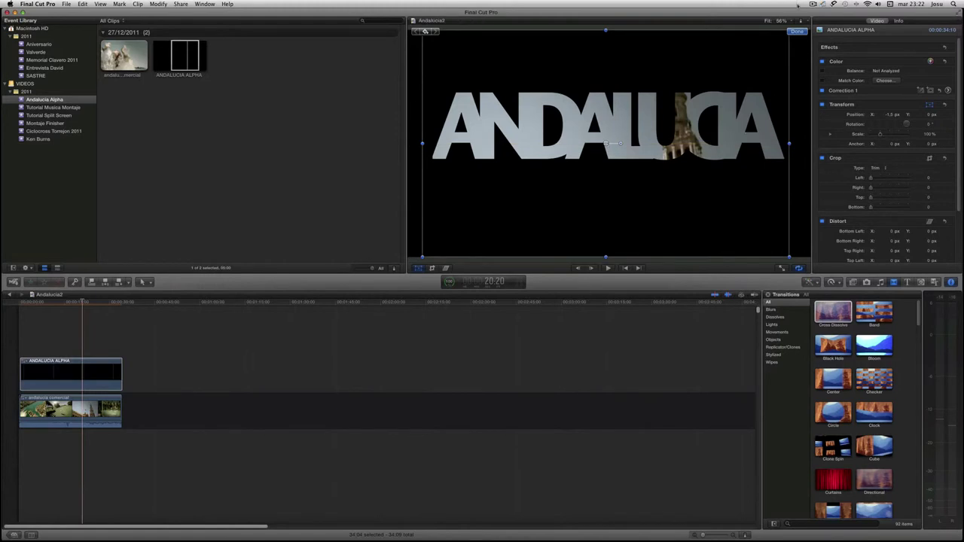
click(797, 32)
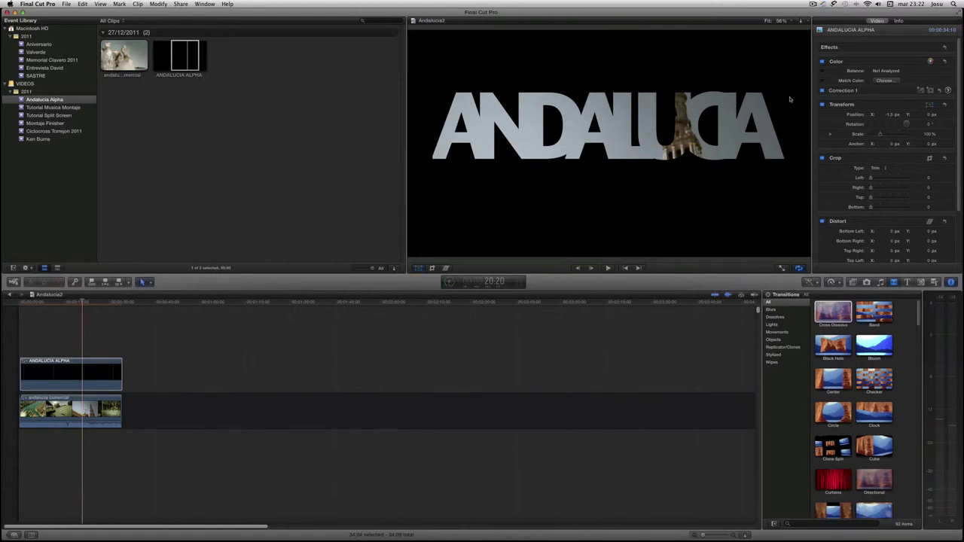
click(22, 374)
key(space)
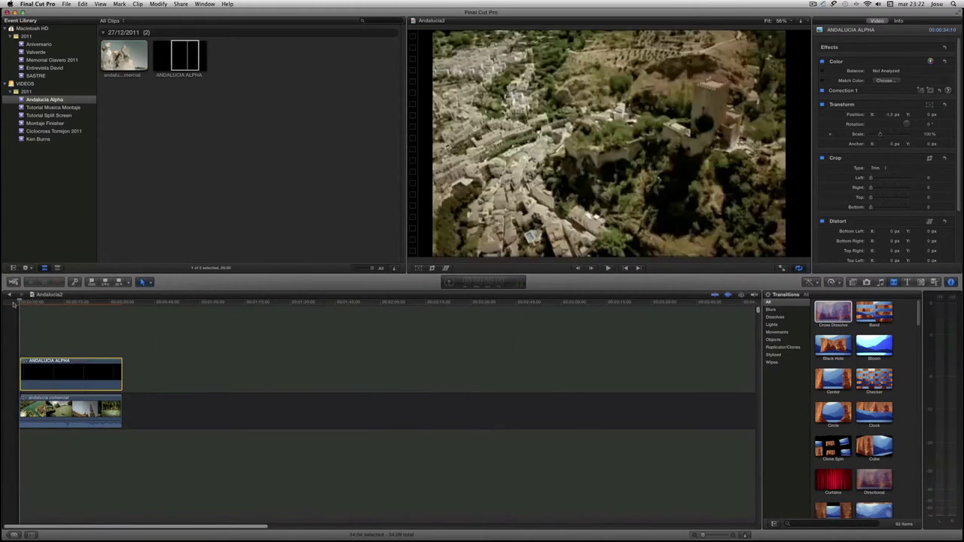
Step: Play the ANDALUCIA cut-out over the footage, stop, and replay from a moment earlier
key(space)
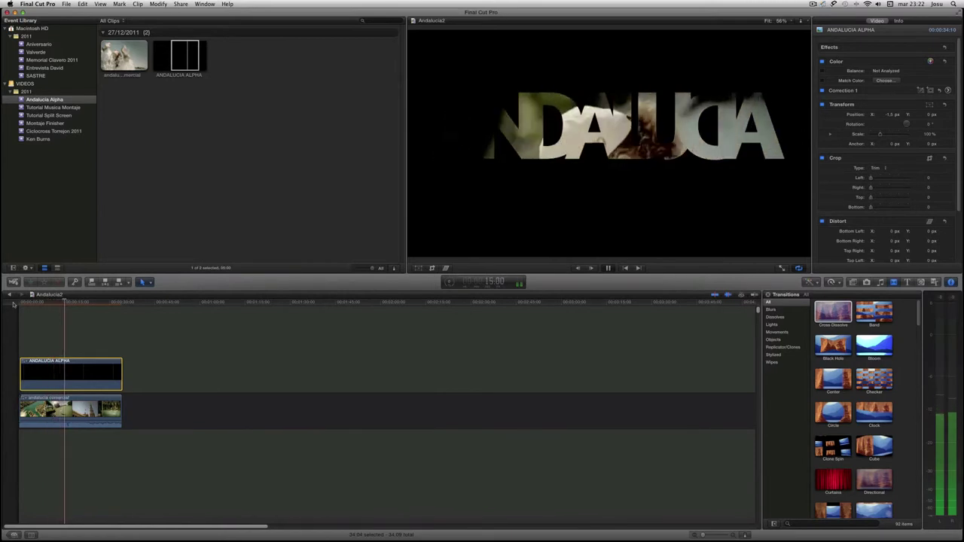
key(space)
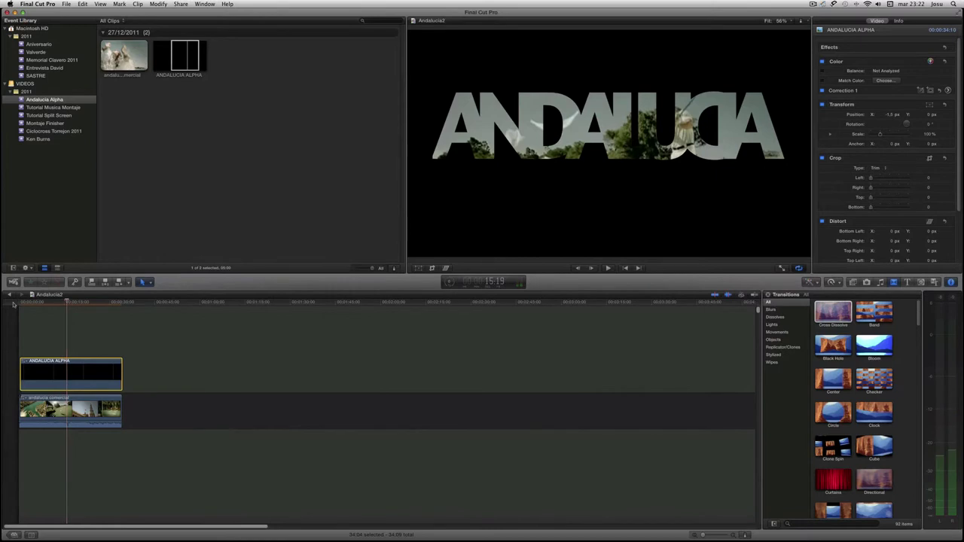
key(j)
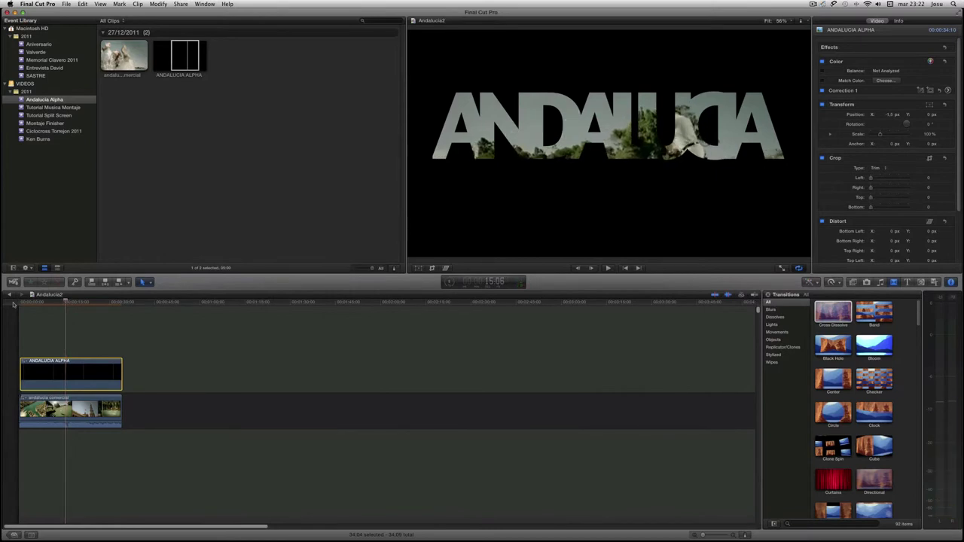
click(66, 4)
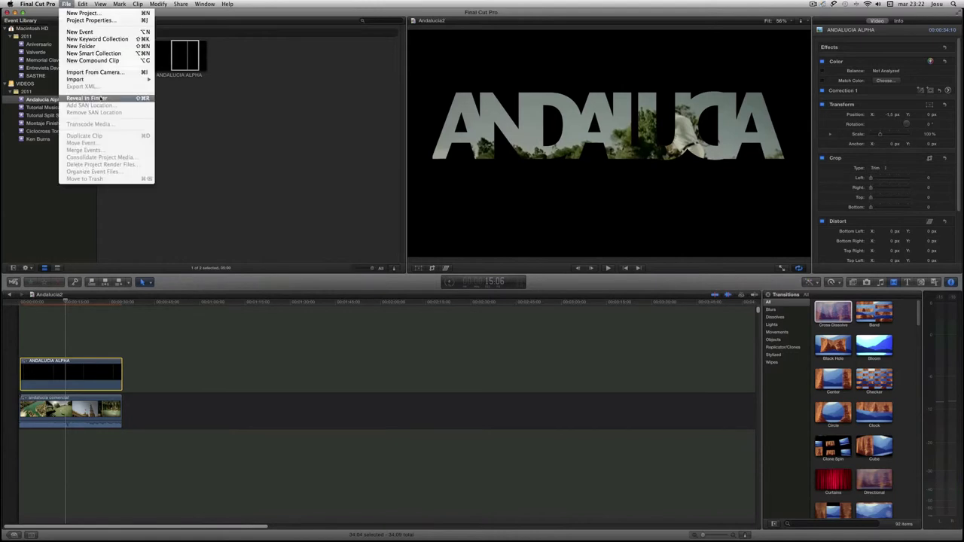
Step: Import the handwritten logo file andalucia2.psd into the Andalucia Alpha event as a third clip
mouse_move(122, 80)
click(173, 79)
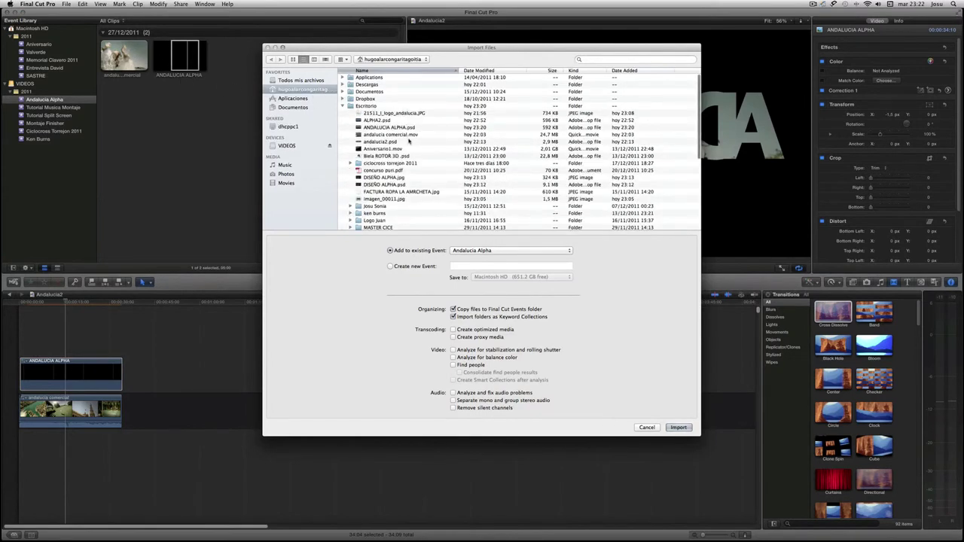
click(409, 143)
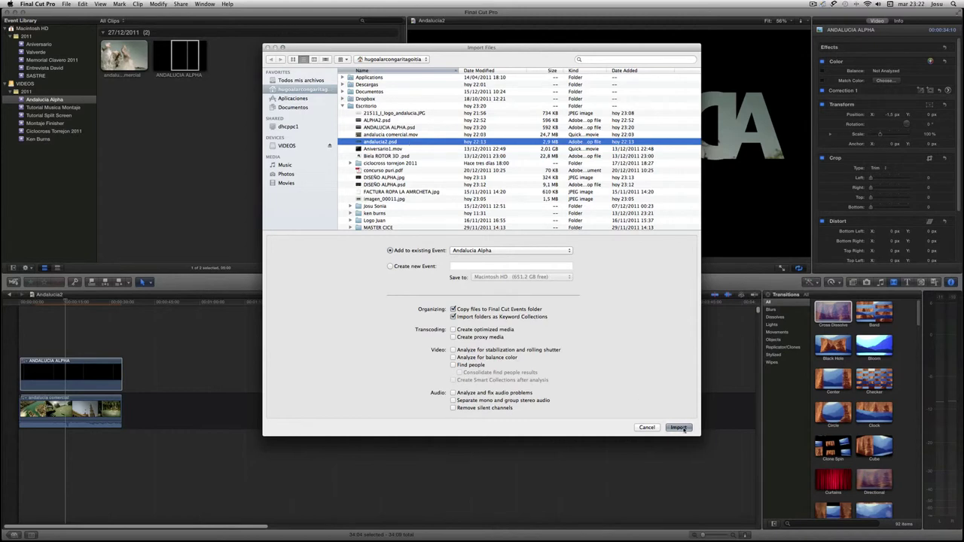
key(Return)
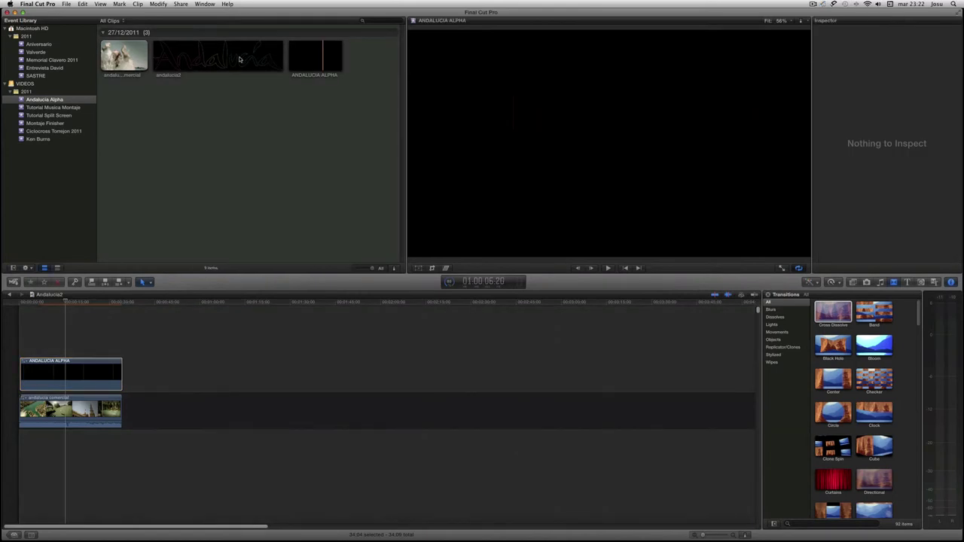
Step: Connect the andalucia2 clip above ANDALUCIA ALPHA in the timeline and extend its start earlier
drag(240, 59, 153, 197)
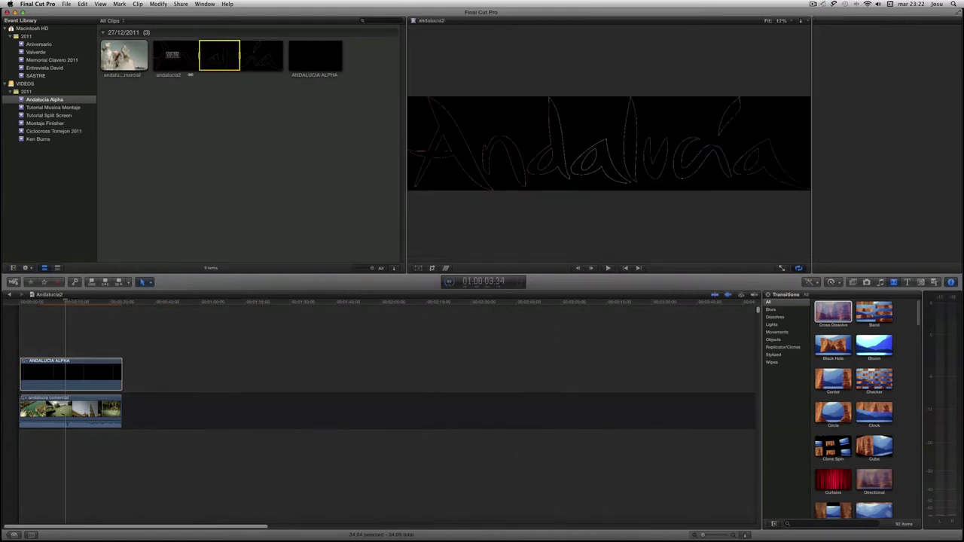
click(197, 53)
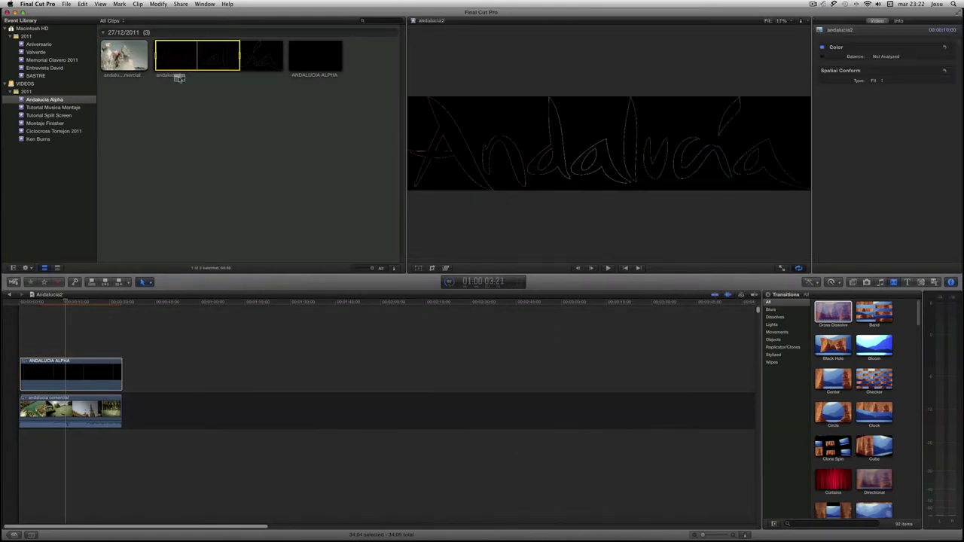
drag(96, 273, 67, 344)
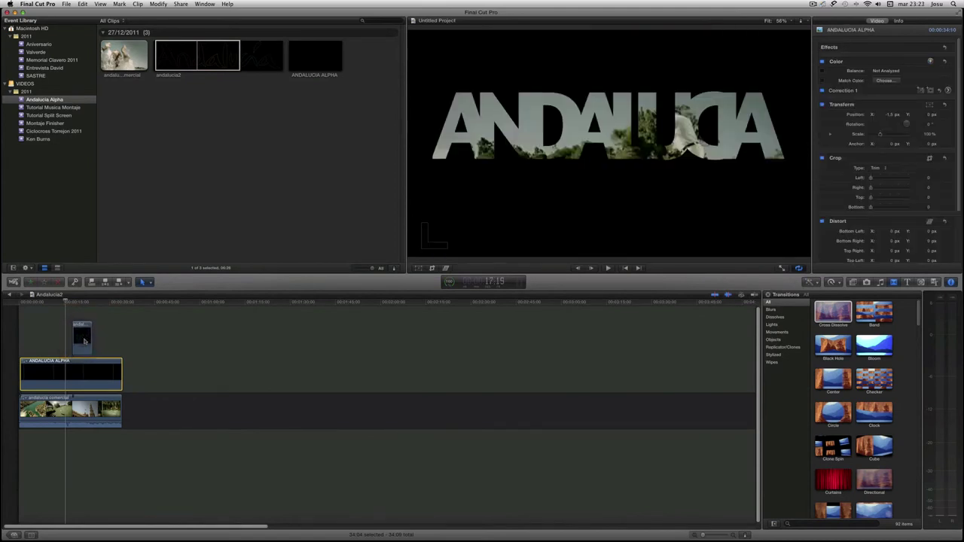
drag(75, 344, 125, 340)
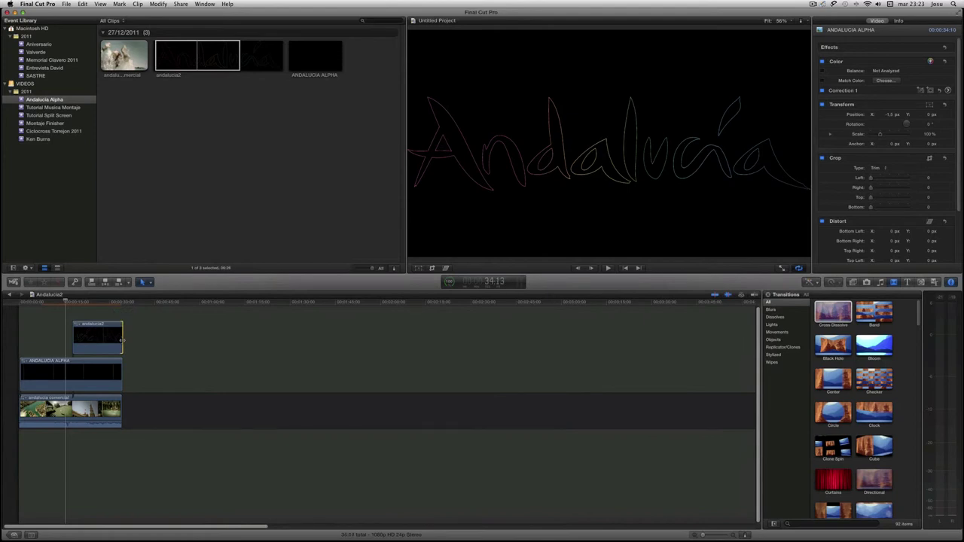
drag(71, 336, 66, 337)
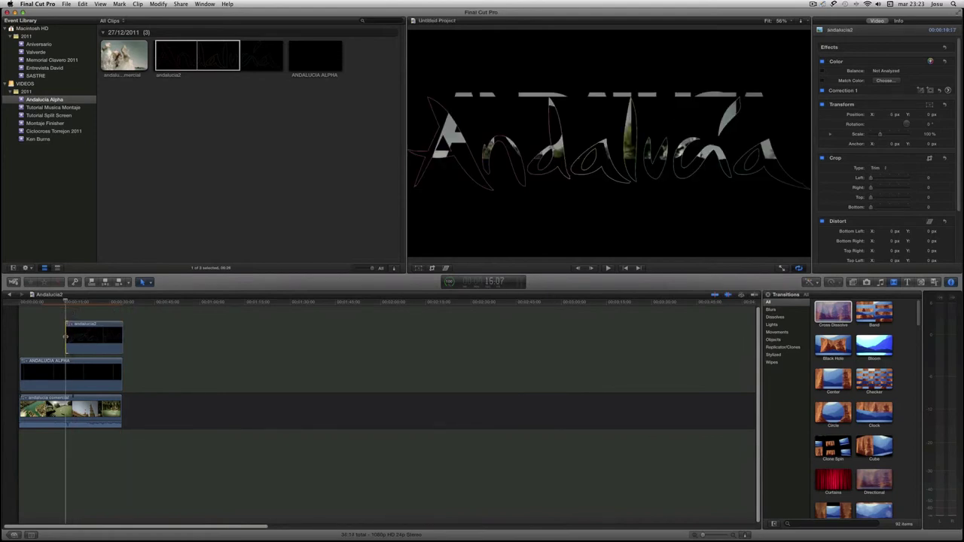
Step: Play back the logo over the title, then select it in the viewer for resizing
key(space)
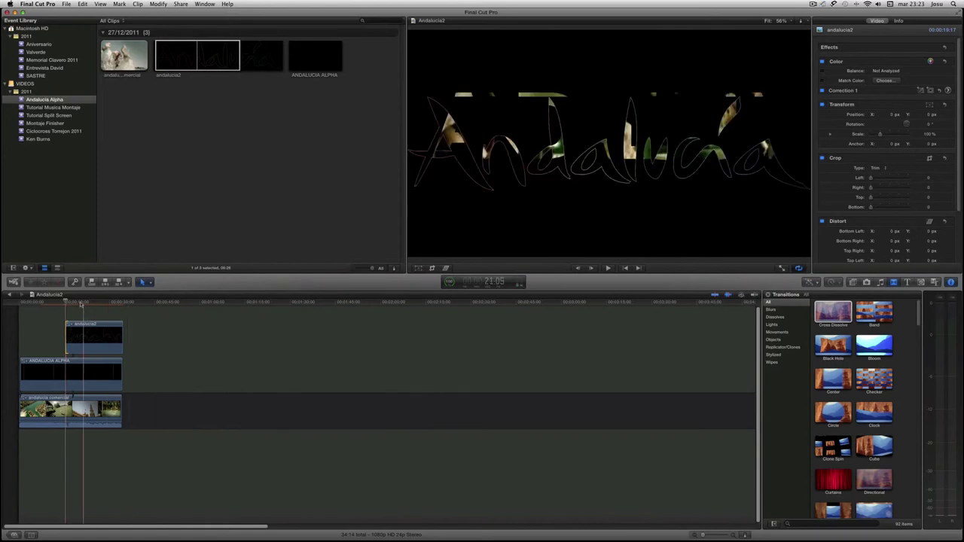
click(85, 346)
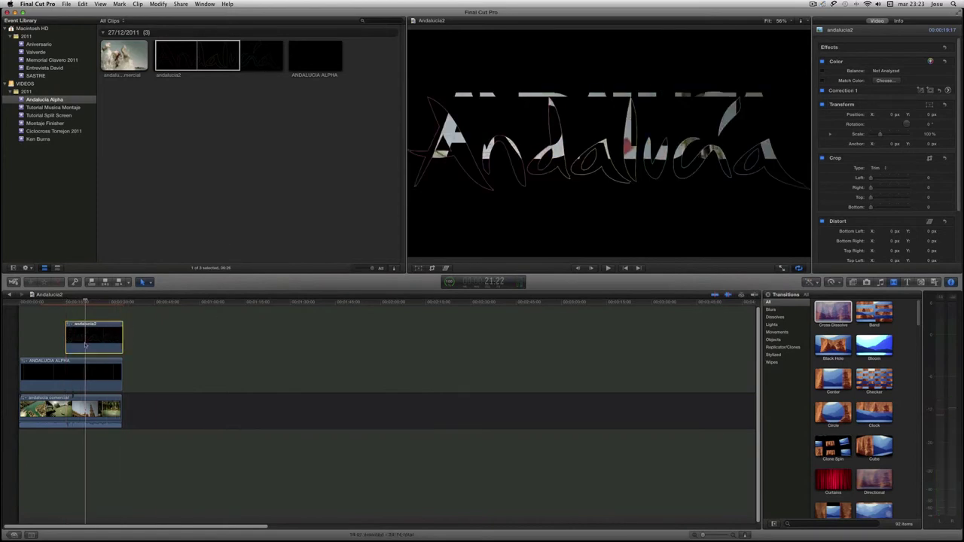
click(416, 268)
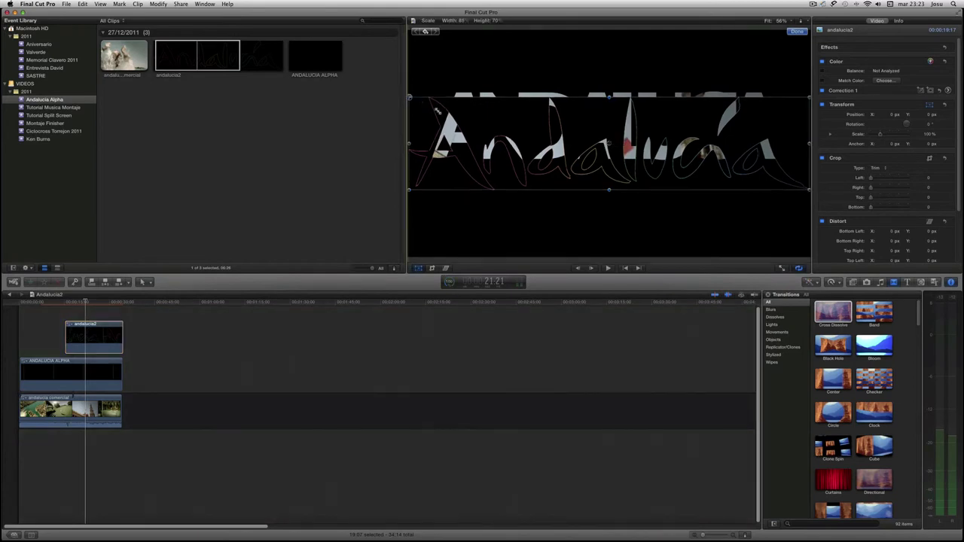
Step: Scale the handwritten logo down and move it to the frame's lower-right corner
mouse_move(407, 96)
mouse_down()
mouse_move(462, 120)
mouse_move(518, 121)
mouse_move(542, 134)
mouse_up()
drag(608, 144, 728, 224)
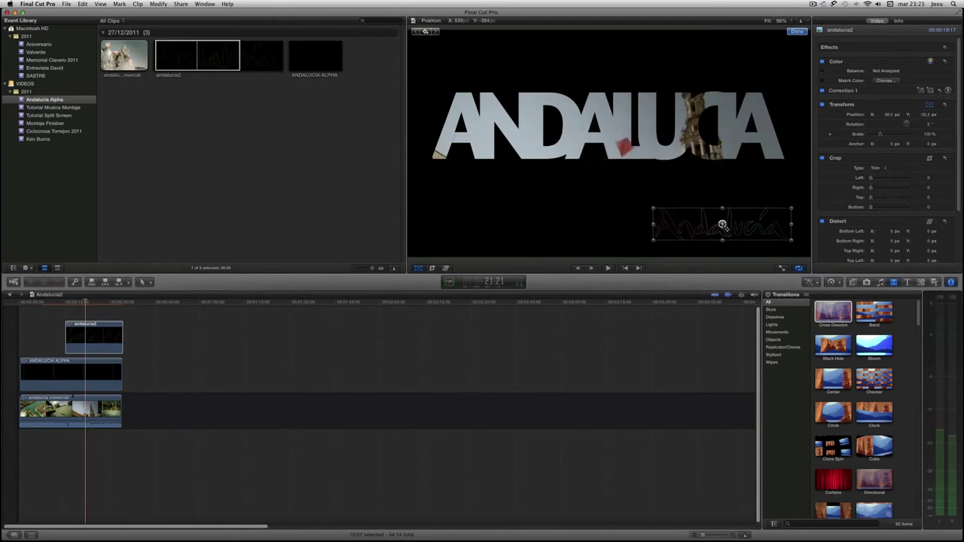
right_click(661, 212)
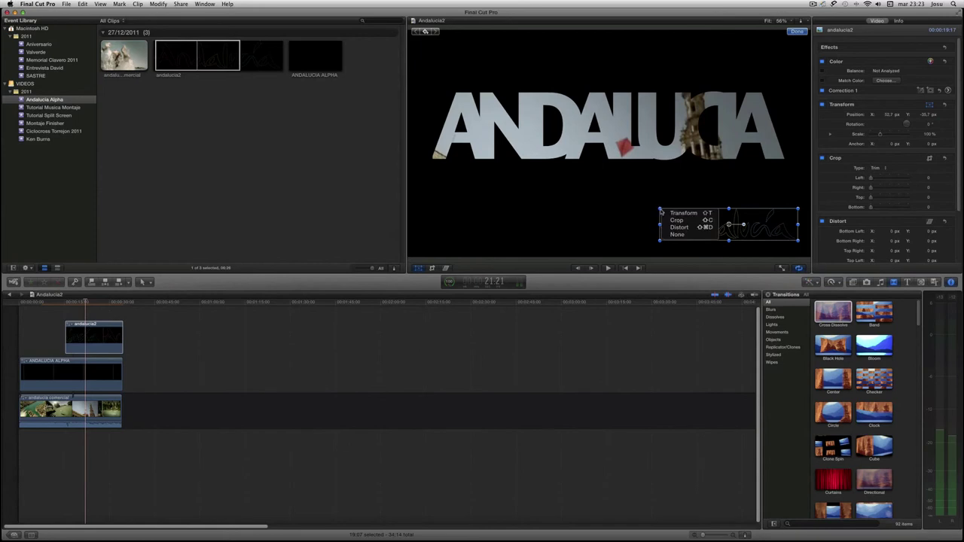
click(657, 209)
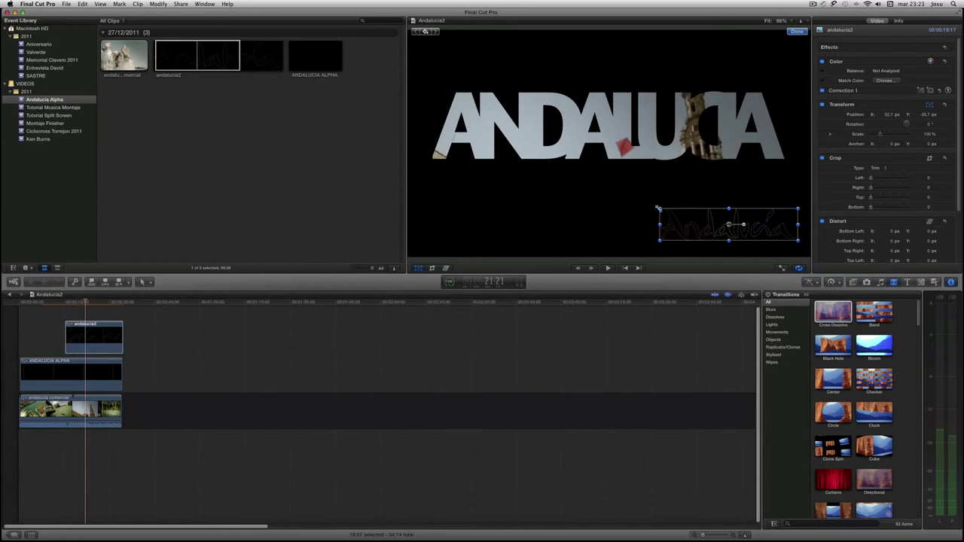
Step: Reselect the andalucia2 logo clip and shrink it slightly further beneath the title
right_click(660, 210)
click(658, 209)
click(658, 209)
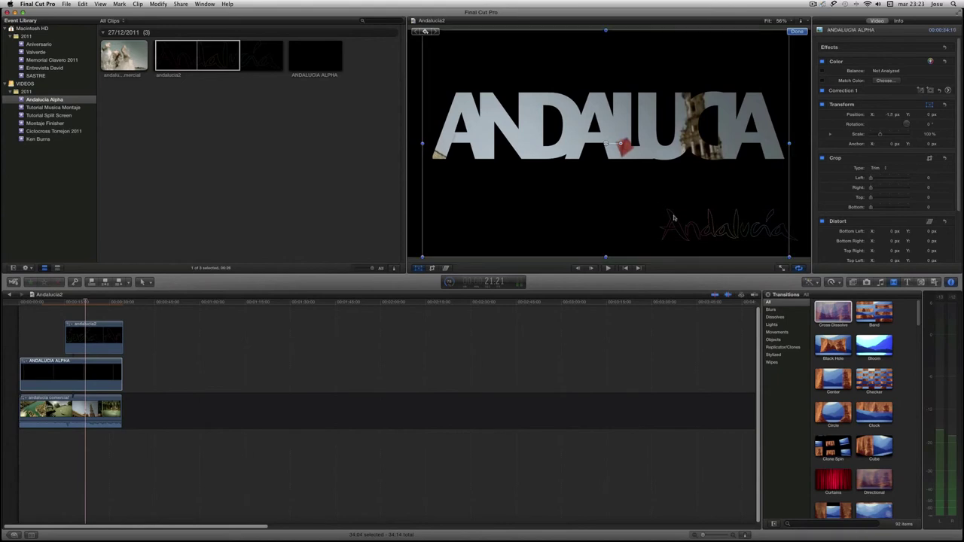
click(113, 333)
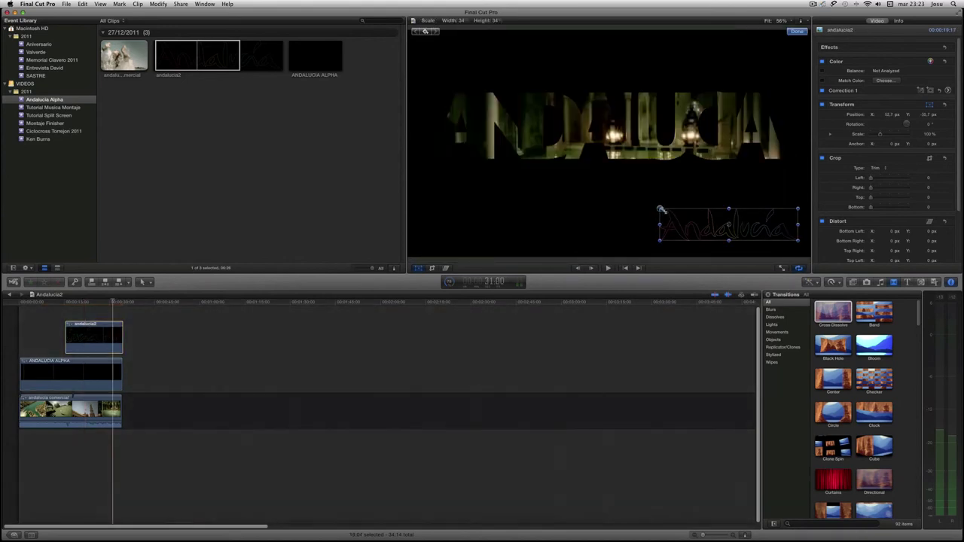
drag(661, 211, 684, 213)
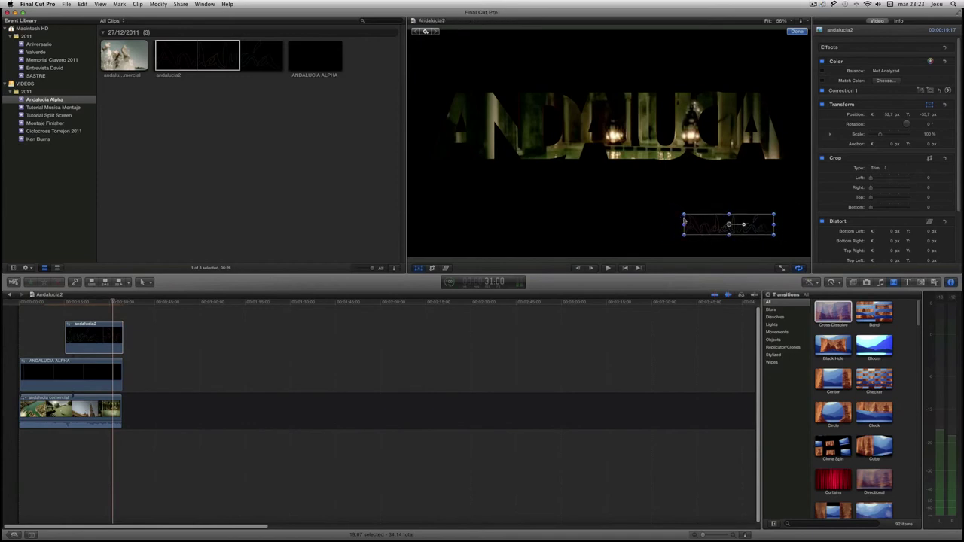
click(53, 305)
key(space)
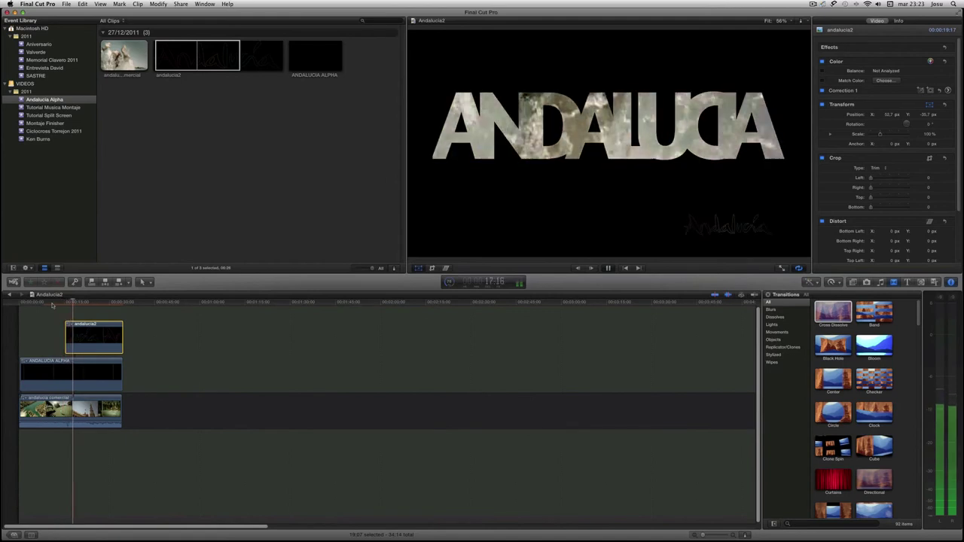
key(space)
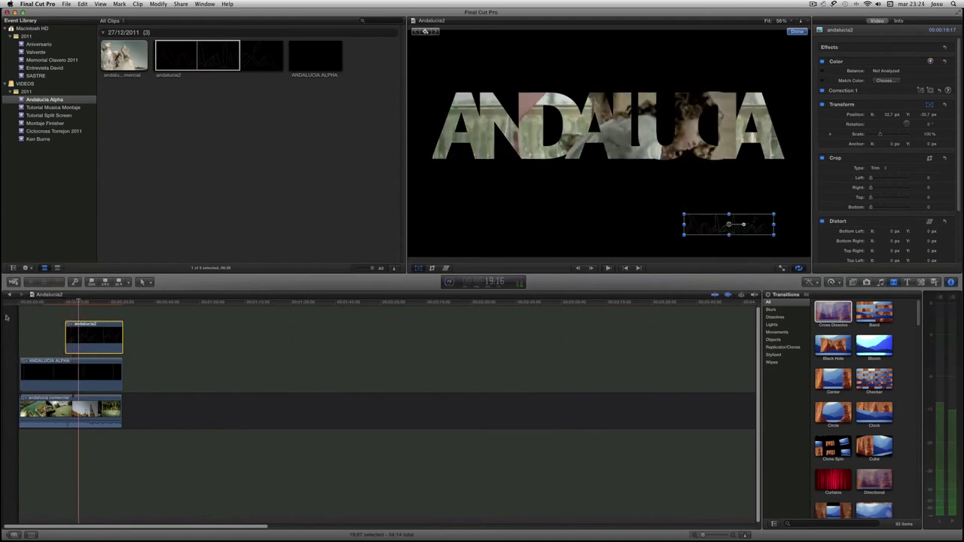
click(62, 303)
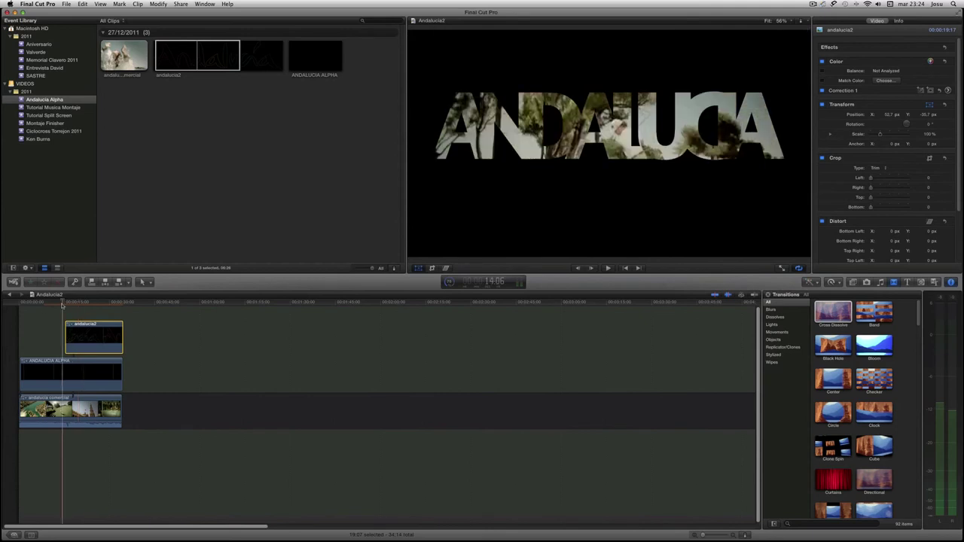